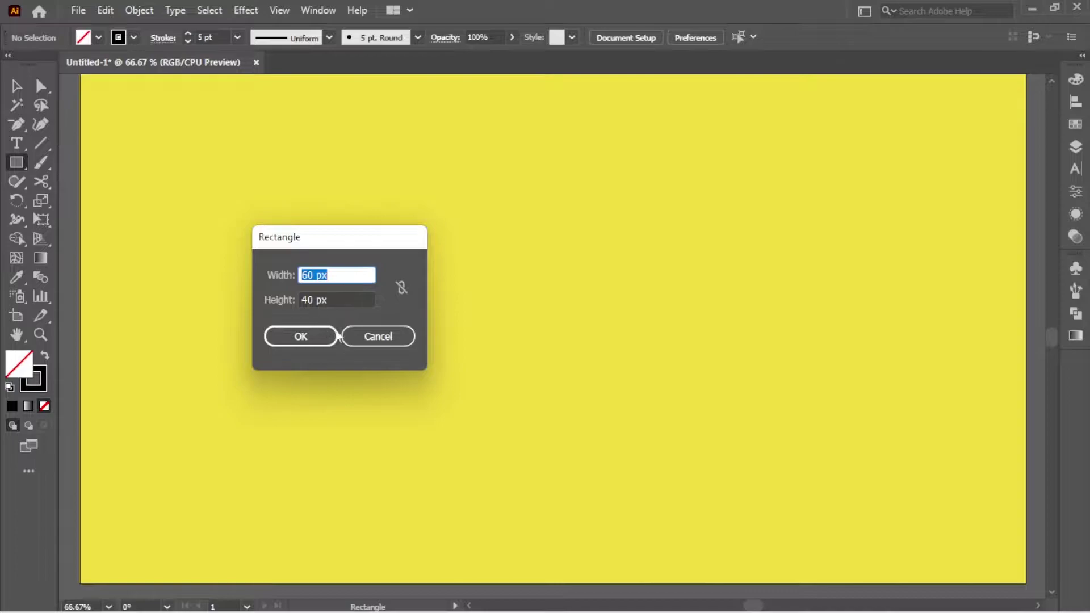
# Create a 60 × 40 px rectangle and a separate 40 × 40 px square with the Rectangle tool.
pyautogui.click(324, 335)
pyautogui.click(424, 376)
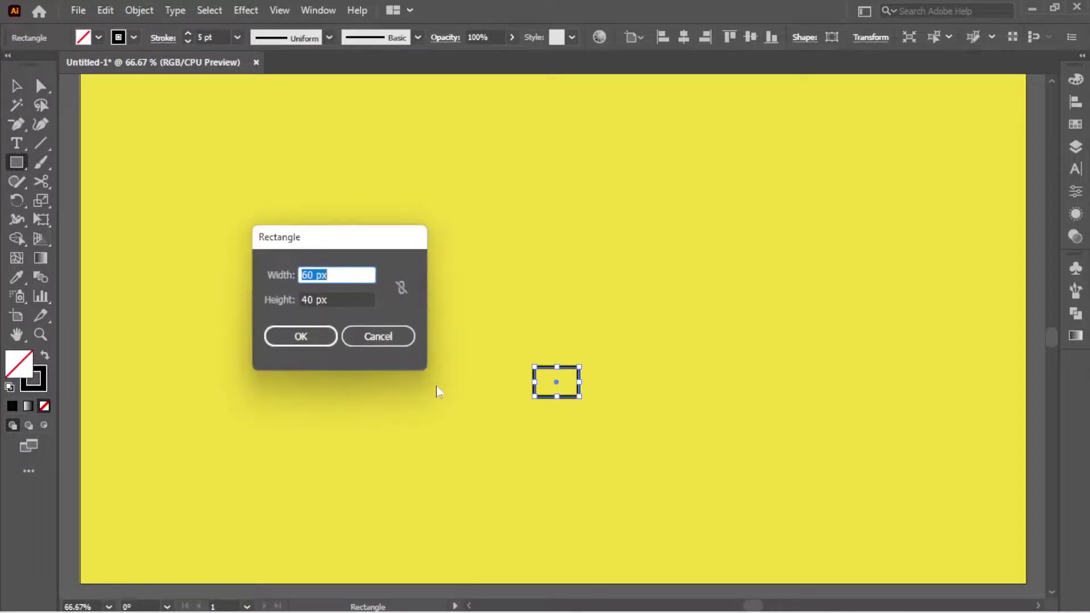
pyautogui.write('40')
pyautogui.press('Return')
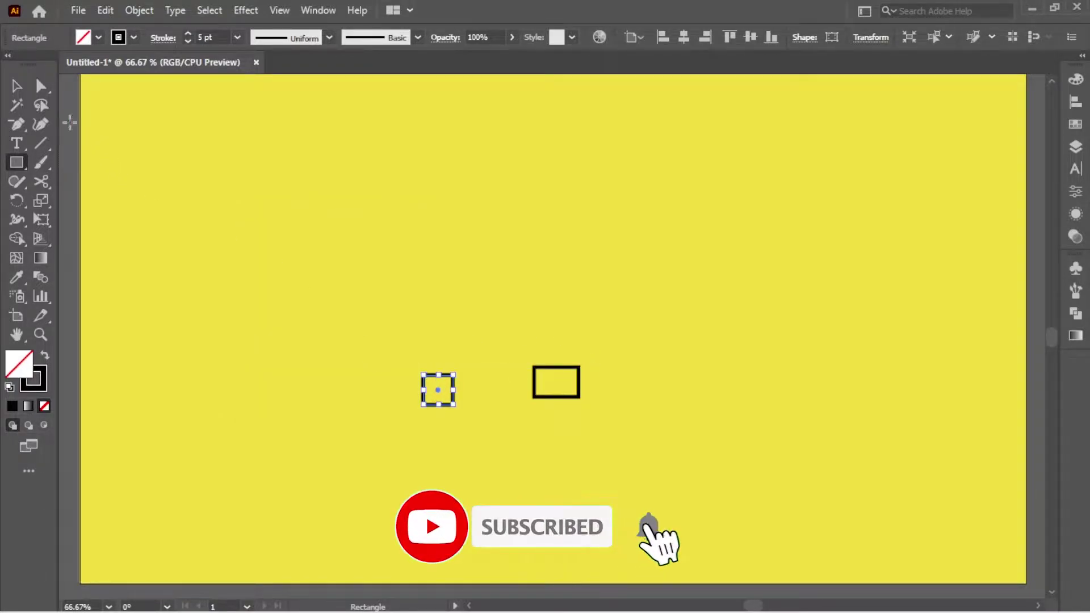
# Align both shapes to the artboard's vertical center, and set the alignment reference to the selection.
pyautogui.click(17, 85)
pyautogui.moveTo(366, 287); pyautogui.dragTo(623, 421)
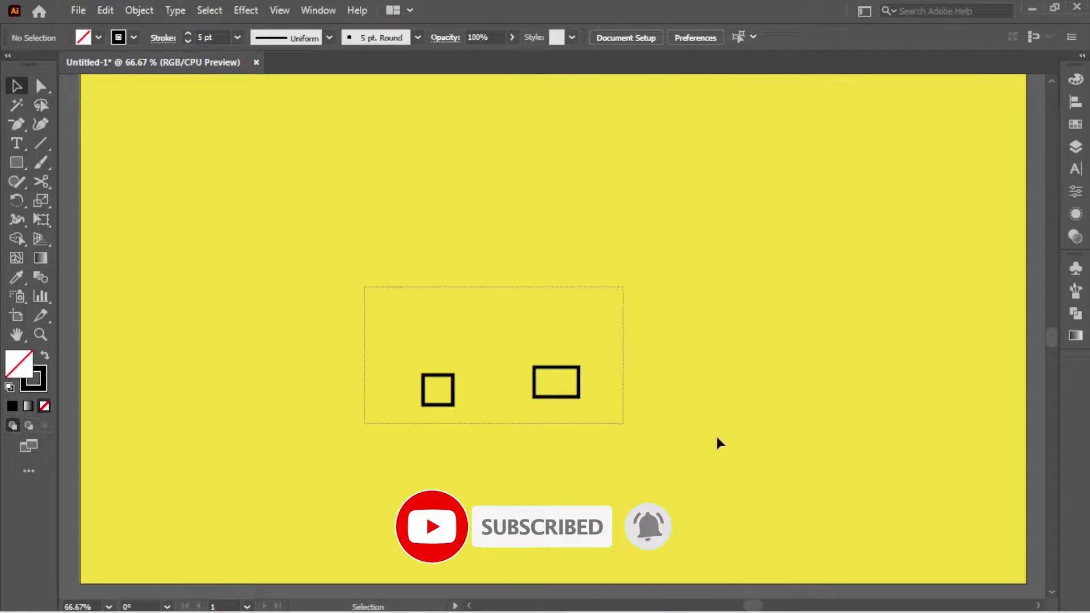
pyautogui.click(1075, 102)
pyautogui.click(994, 211)
pyautogui.click(1016, 116)
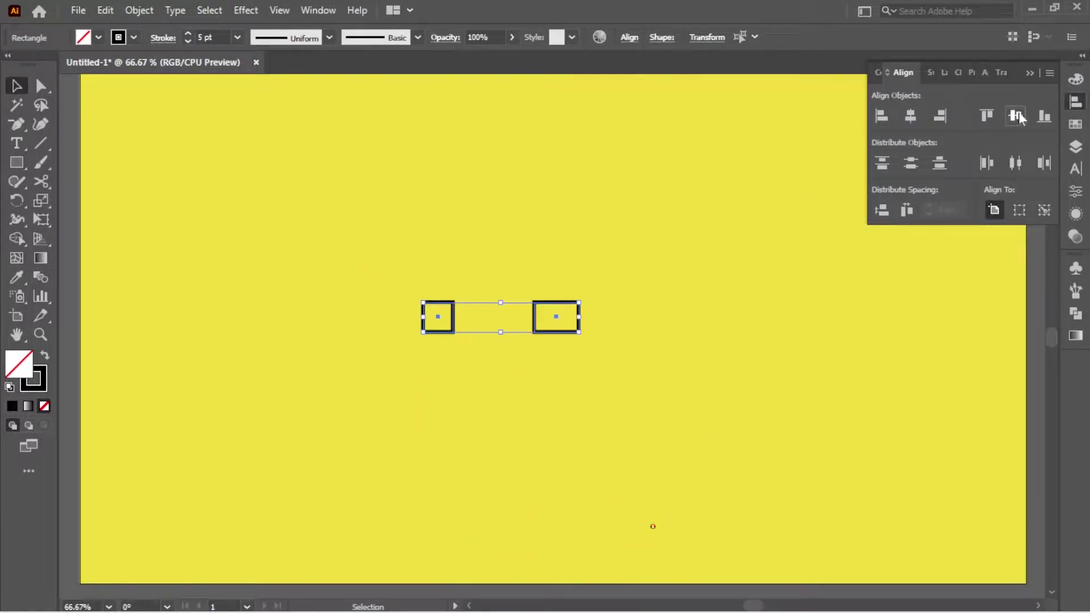
pyautogui.click(1018, 211)
pyautogui.click(810, 340)
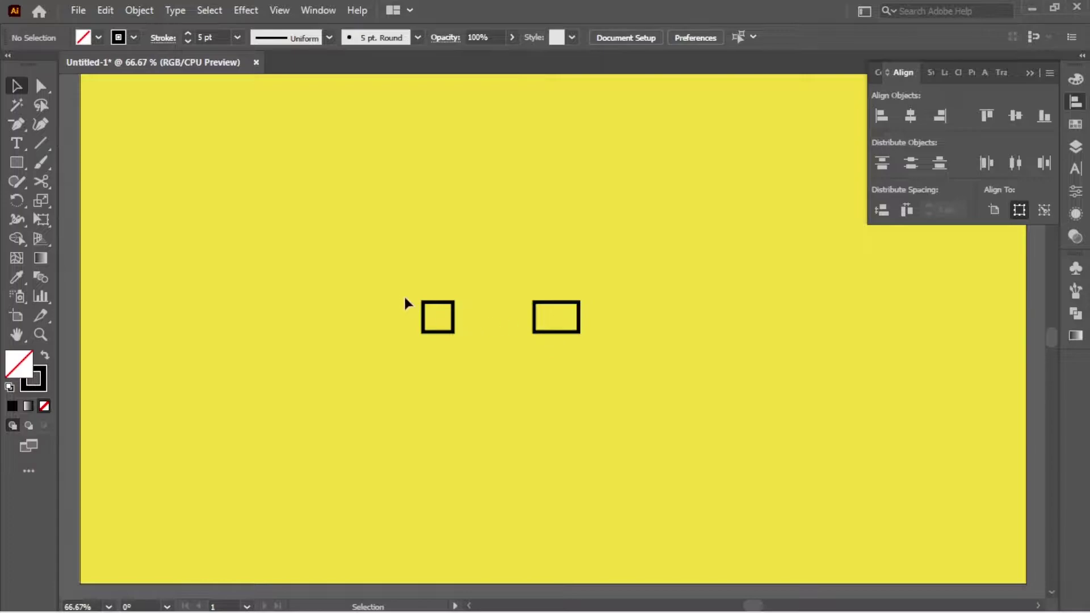
# Bring the square and the 60 × 40 px rectangle edge to edge, with the square on the left and their vertical centers aligned.
pyautogui.press('a')
pyautogui.moveTo(527, 325); pyautogui.dragTo(417, 355)
pyautogui.press('v')
pyautogui.click(1016, 116)
pyautogui.click(560, 339)
pyautogui.hotkey('ctrl', '=')
pyautogui.hotkey('ctrl', '=')
pyautogui.hotkey('ctrl', '=')
pyautogui.hotkey('ctrl', '=')
pyautogui.hotkey('ctrl', '=')
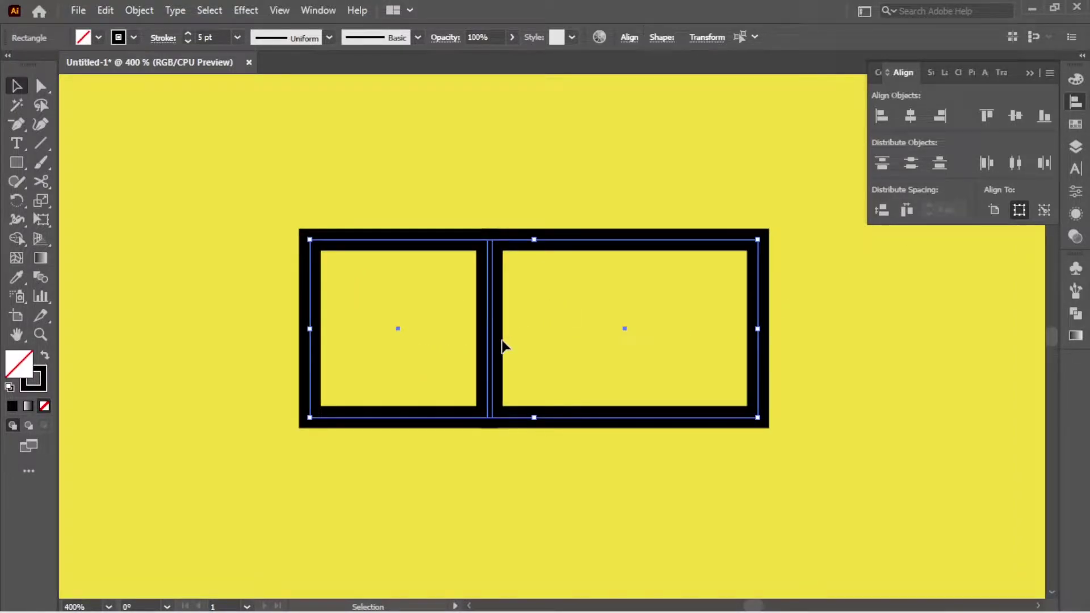
pyautogui.click(544, 322)
pyautogui.moveTo(557, 246); pyautogui.dragTo(561, 246)
pyautogui.click(475, 318)
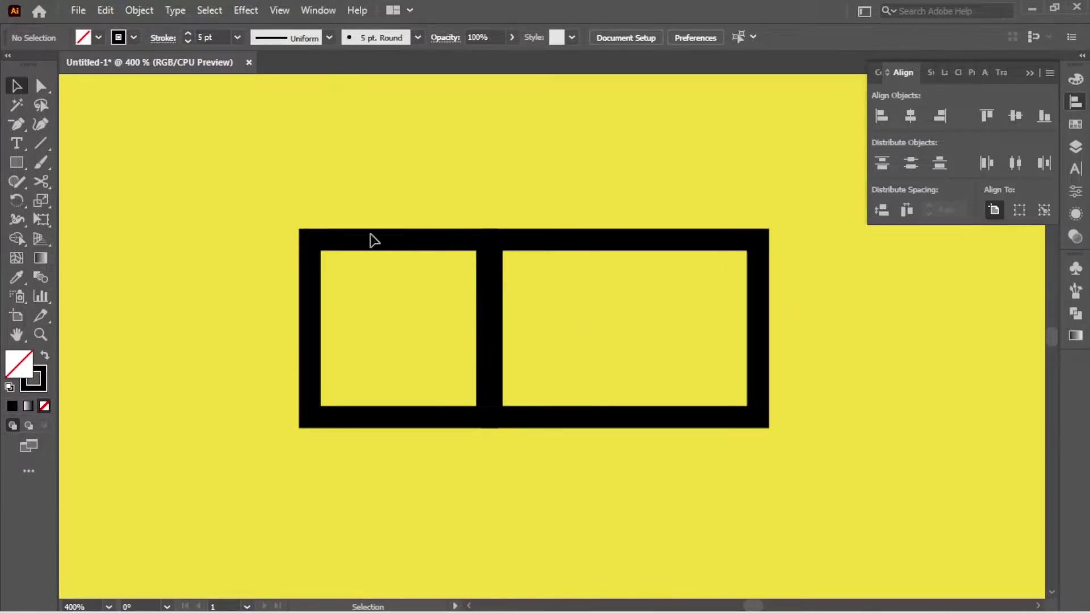
# Copy the square to the rectangle's right side and group the three shapes into one strip.
pyautogui.scroll(-1, 375, 246)
pyautogui.moveTo(377, 237); pyautogui.dragTo(708, 239)
pyautogui.hotkey('ctrl', 'a')
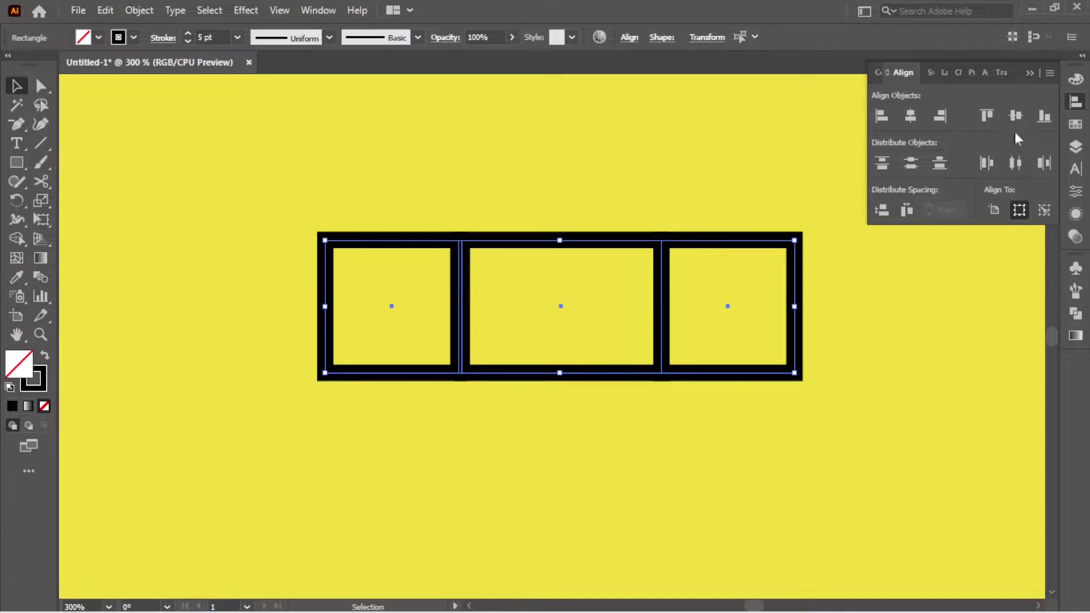
pyautogui.click(16, 123)
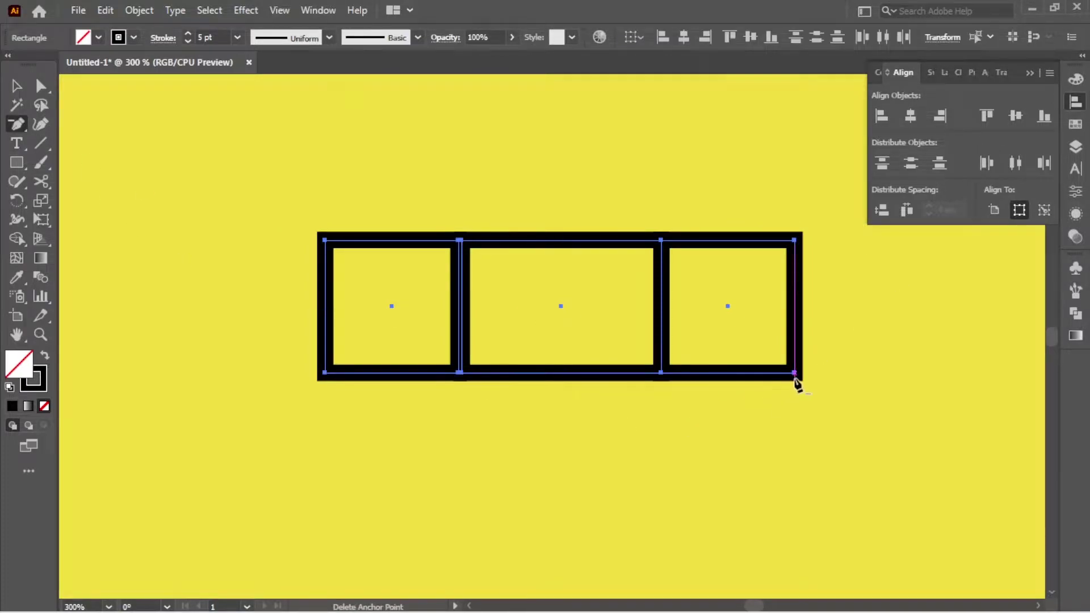
pyautogui.click(16, 85)
pyautogui.hotkey('ctrl', 'g')
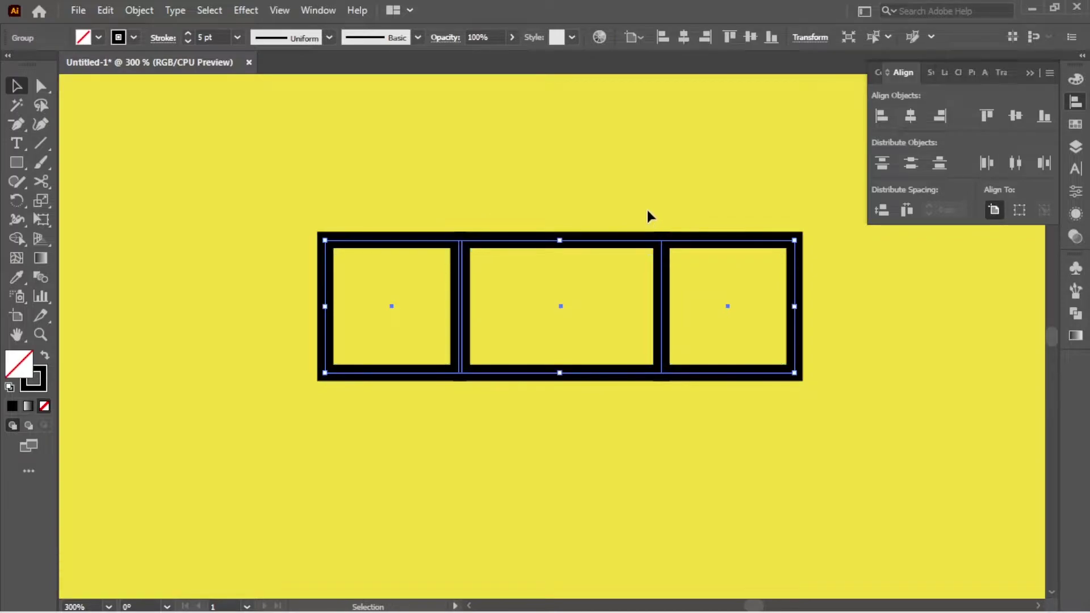
pyautogui.click(720, 184)
# Rotate the grouped strip 45° counterclockwise.
pyautogui.scroll(-1, 547, 223)
pyautogui.moveTo(575, 269); pyautogui.dragTo(753, 229)
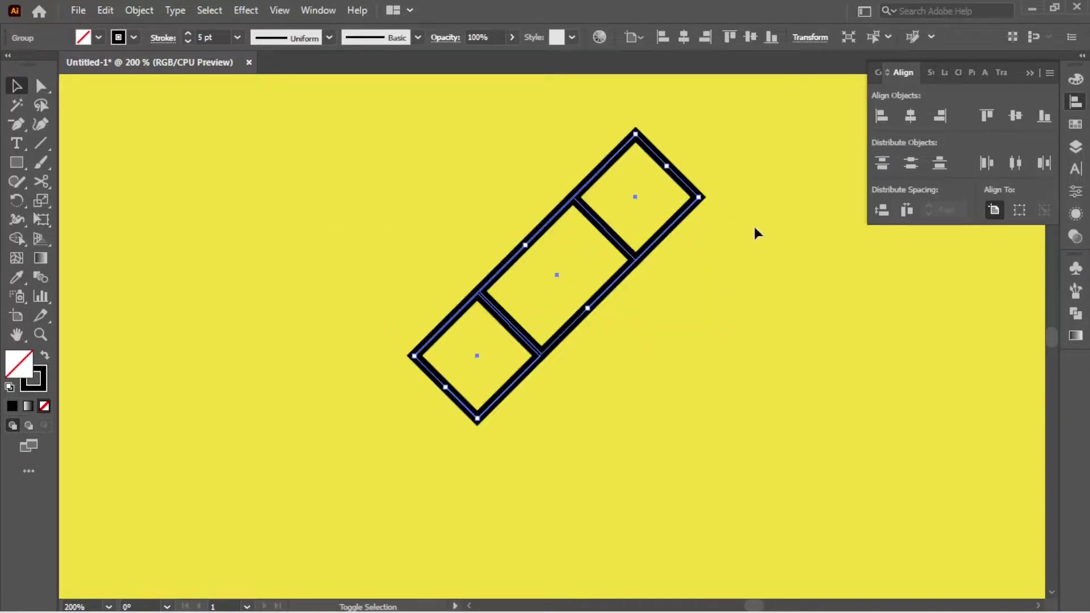
pyautogui.click(708, 306)
# Create a mirrored copy of the diagonal strip by reflecting it across the vertical axis.
pyautogui.click(612, 212)
pyautogui.rightClick(630, 200)
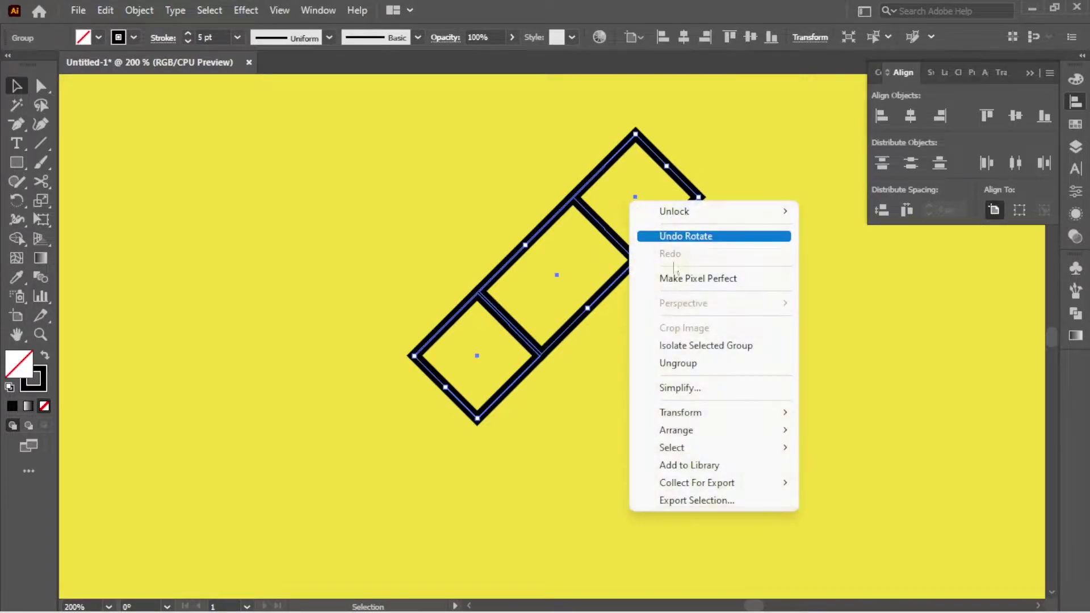
pyautogui.moveTo(747, 413)
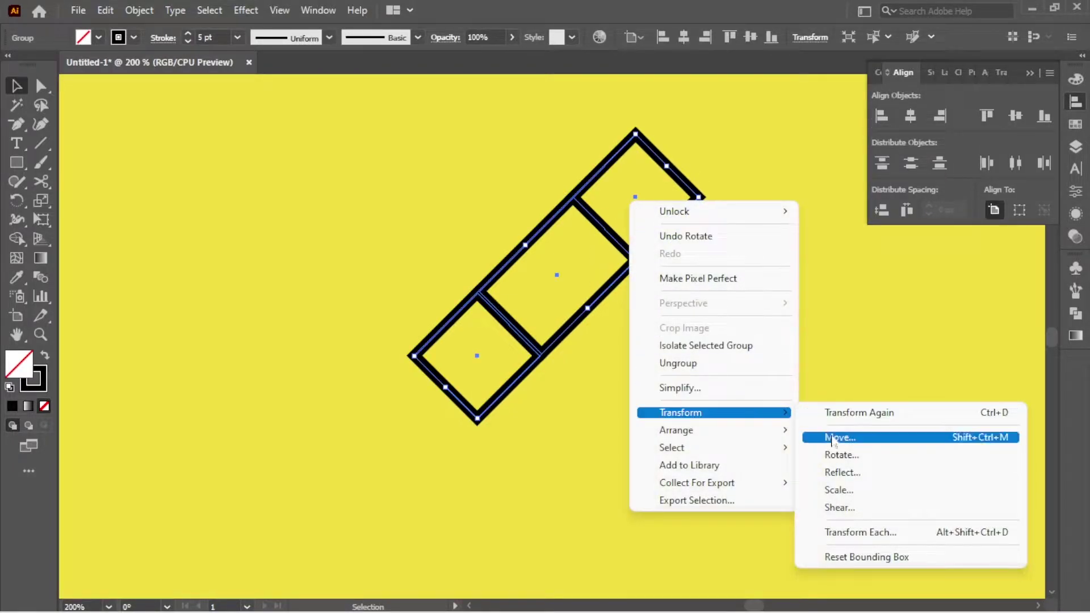
pyautogui.click(843, 474)
pyautogui.click(857, 417)
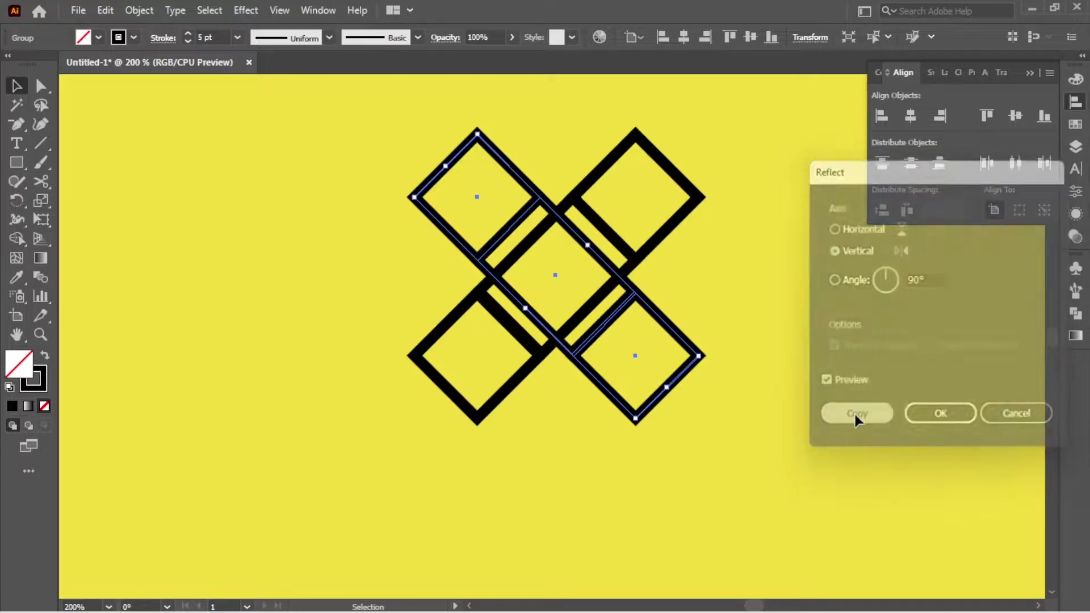
pyautogui.click(767, 412)
# Move the mirrored strip left so both strips share their bottom square as a V, and align the two strips vertically.
pyautogui.moveTo(687, 377); pyautogui.dragTo(523, 369)
pyautogui.moveTo(704, 396); pyautogui.dragTo(330, 279)
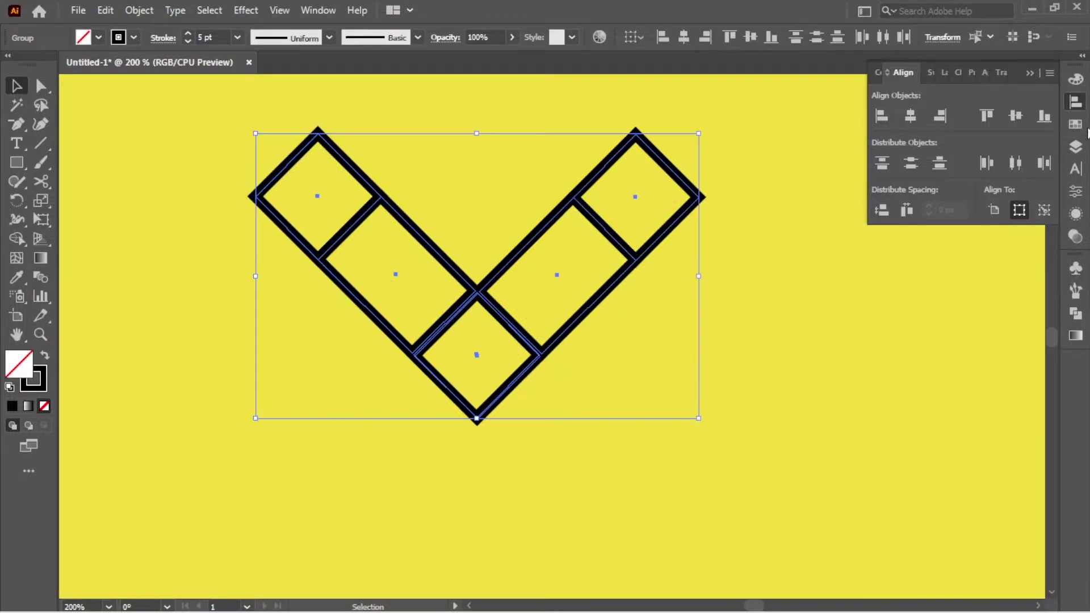
pyautogui.click(1041, 124)
pyautogui.click(795, 305)
pyautogui.moveTo(644, 453); pyautogui.dragTo(279, 190)
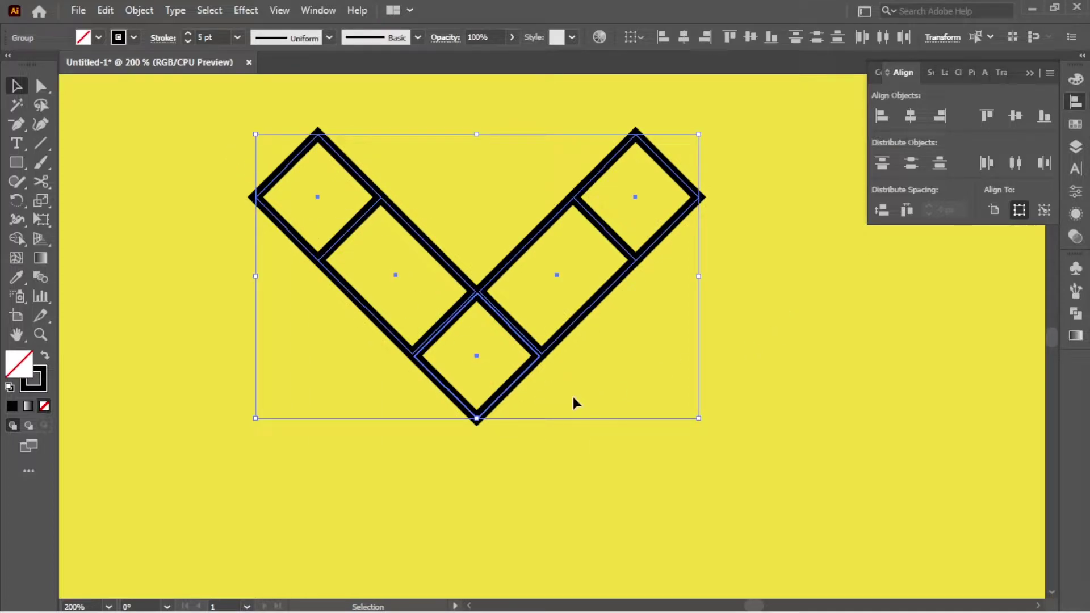
pyautogui.moveTo(614, 451); pyautogui.dragTo(455, 340)
# Ungroup both diagonal strips into individual shapes.
pyautogui.rightClick(467, 277)
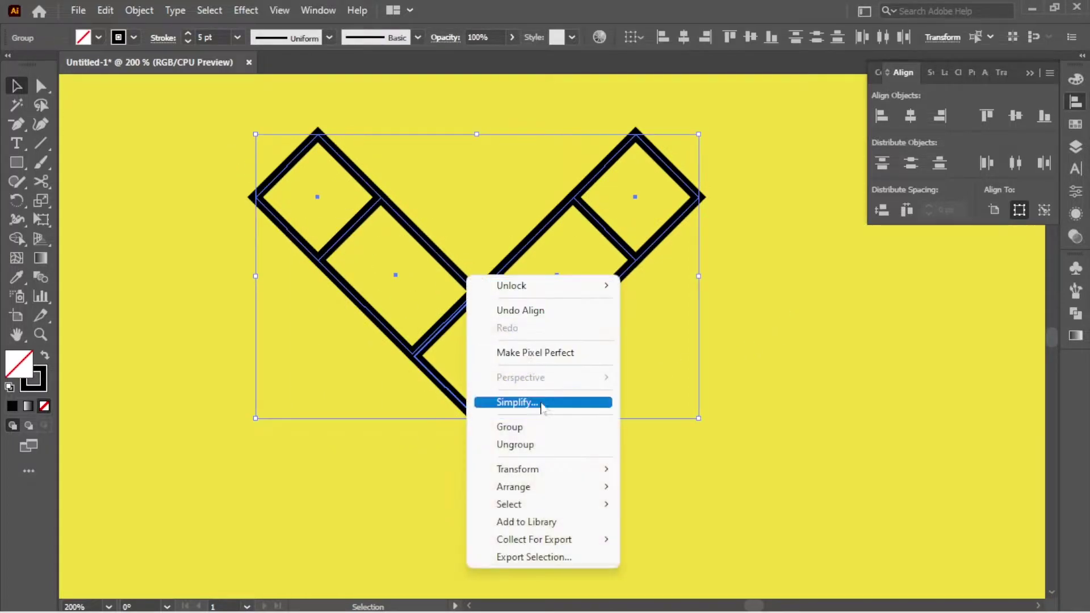
pyautogui.click(532, 446)
pyautogui.click(644, 443)
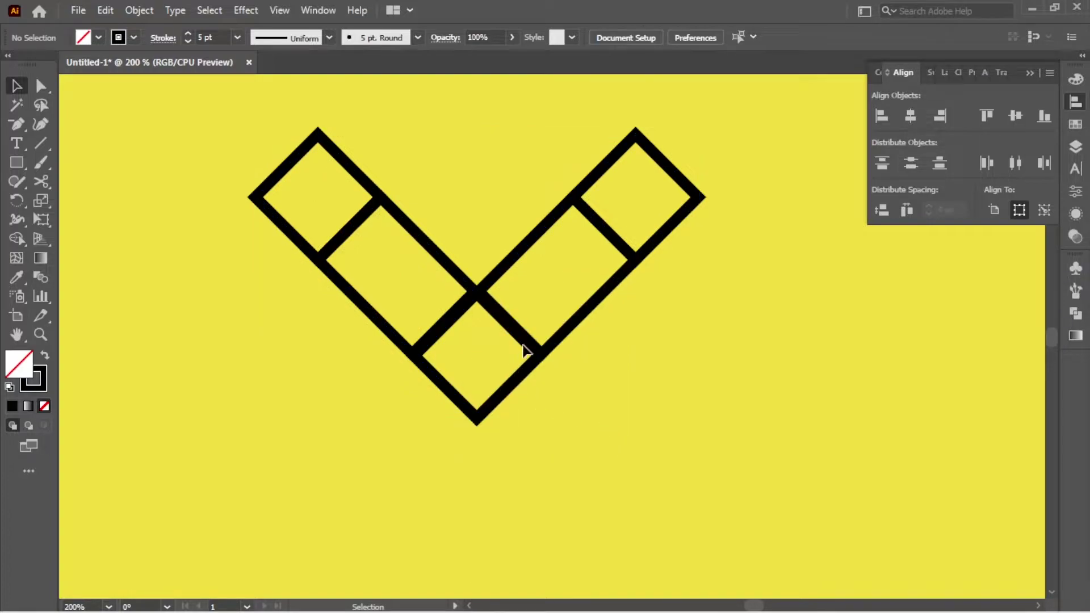
# Copy the V's bottom square straight up into the notch between the two arms.
pyautogui.click(539, 352)
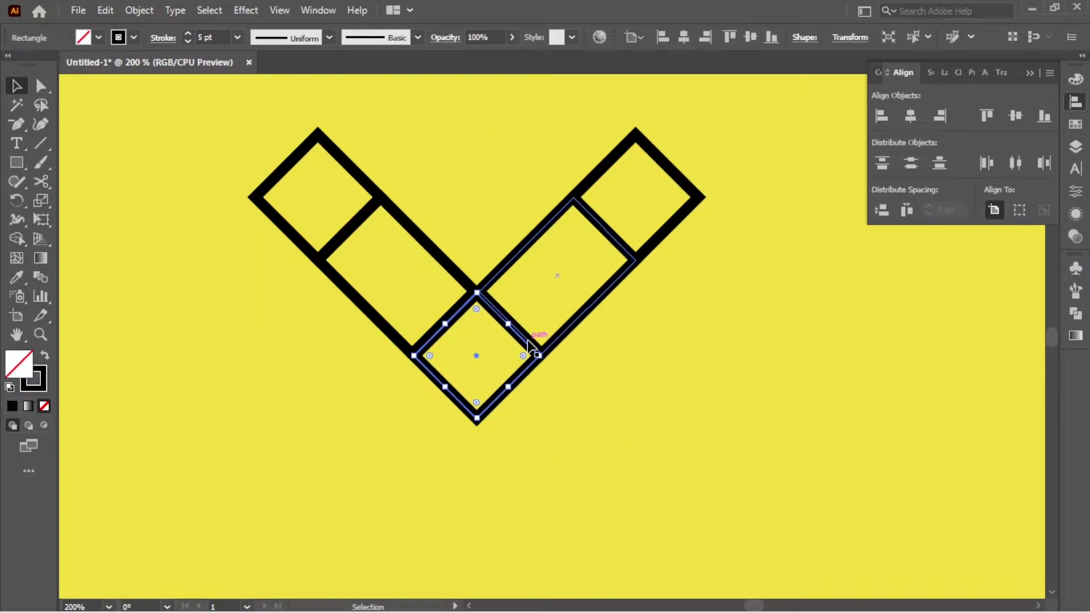
pyautogui.moveTo(527, 343); pyautogui.dragTo(526, 220)
pyautogui.click(612, 404)
# Inspect in outline view how the copied square's edges meet the two arms of the V.
pyautogui.hotkey('ctrl', 'y')
pyautogui.scroll(5, 495, 311)
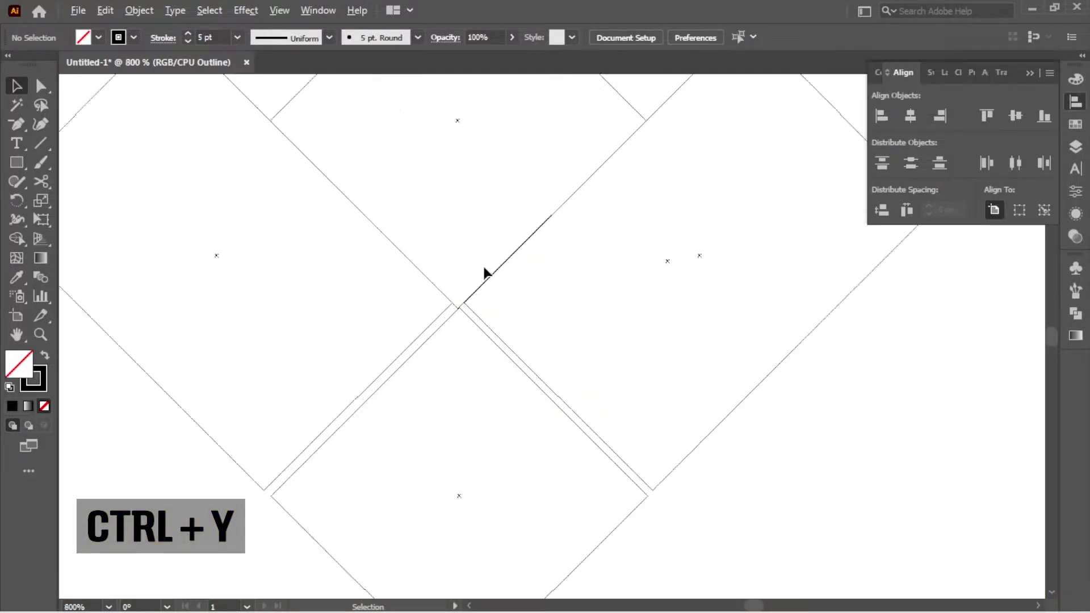
pyautogui.scroll(3, 487, 316)
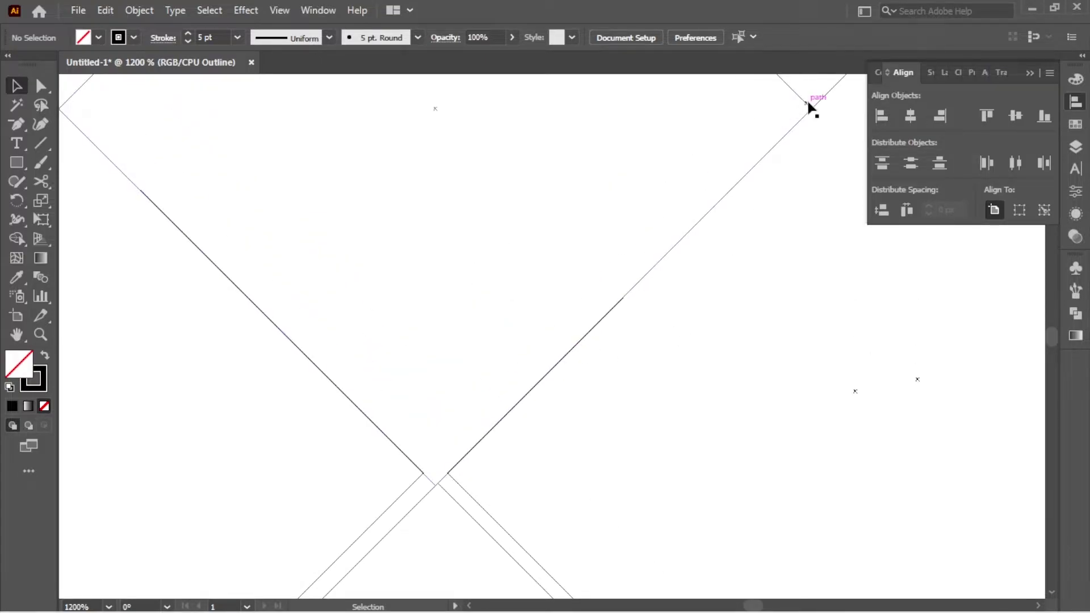
pyautogui.moveTo(806, 101); pyautogui.dragTo(807, 102)
pyautogui.hotkey('ctrl', '-')
pyautogui.hotkey('ctrl', '-')
pyautogui.hotkey('ctrl', '-')
pyautogui.hotkey('ctrl', '-')
pyautogui.hotkey('ctrl', '-')
pyautogui.hotkey('ctrl', '-')
pyautogui.click(569, 372)
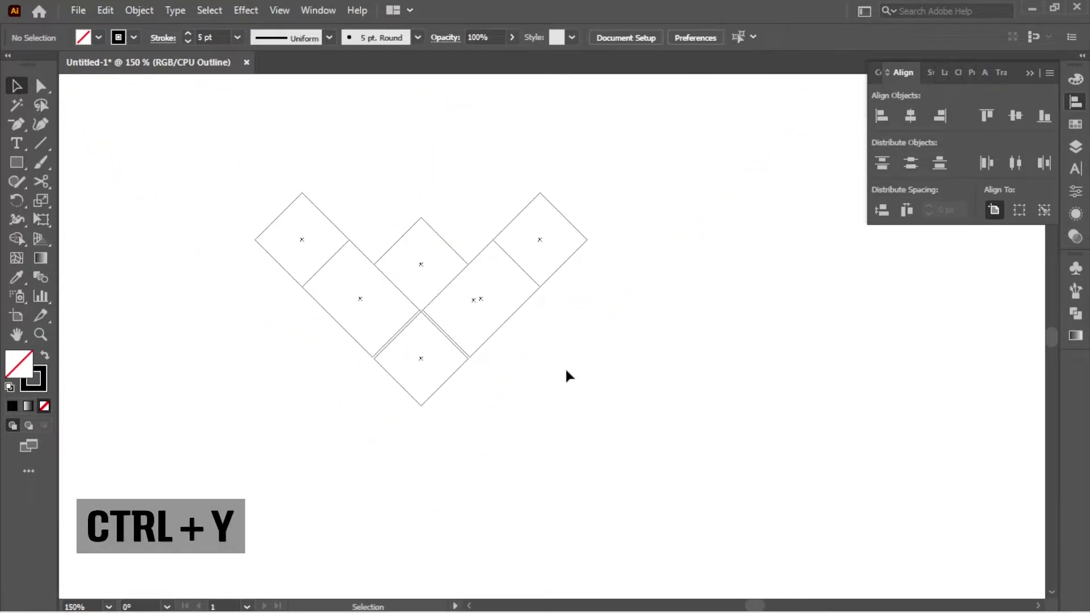
pyautogui.hotkey('ctrl', 'y')
# Group the V's squares and rectangles, and group that set with the square in the notch.
pyautogui.moveTo(558, 442); pyautogui.dragTo(242, 174)
pyautogui.click(564, 363)
pyautogui.moveTo(486, 422); pyautogui.dragTo(345, 326)
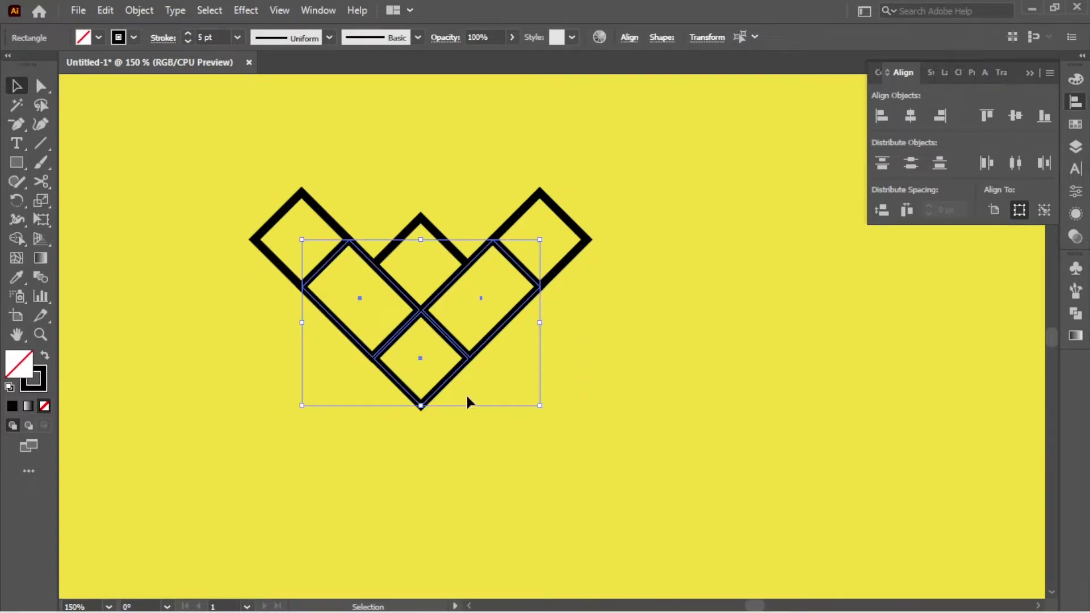
pyautogui.keyDown('shift'); pyautogui.click(291, 202); pyautogui.keyUp('shift')
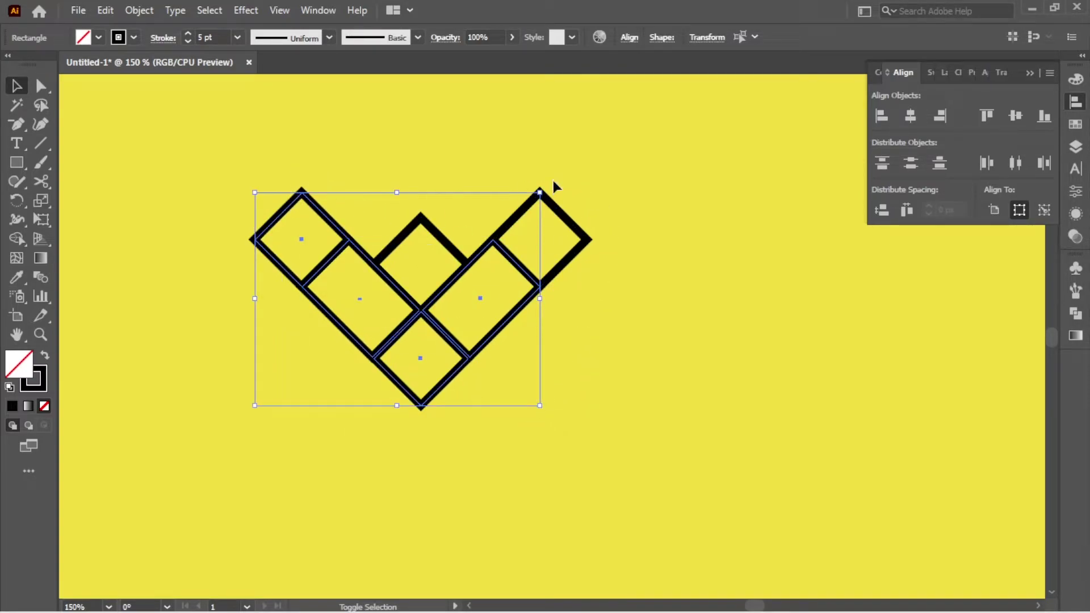
pyautogui.keyDown('shift'); pyautogui.click(543, 230); pyautogui.keyUp('shift')
pyautogui.click(652, 177)
pyautogui.hotkey('ctrl', 'a')
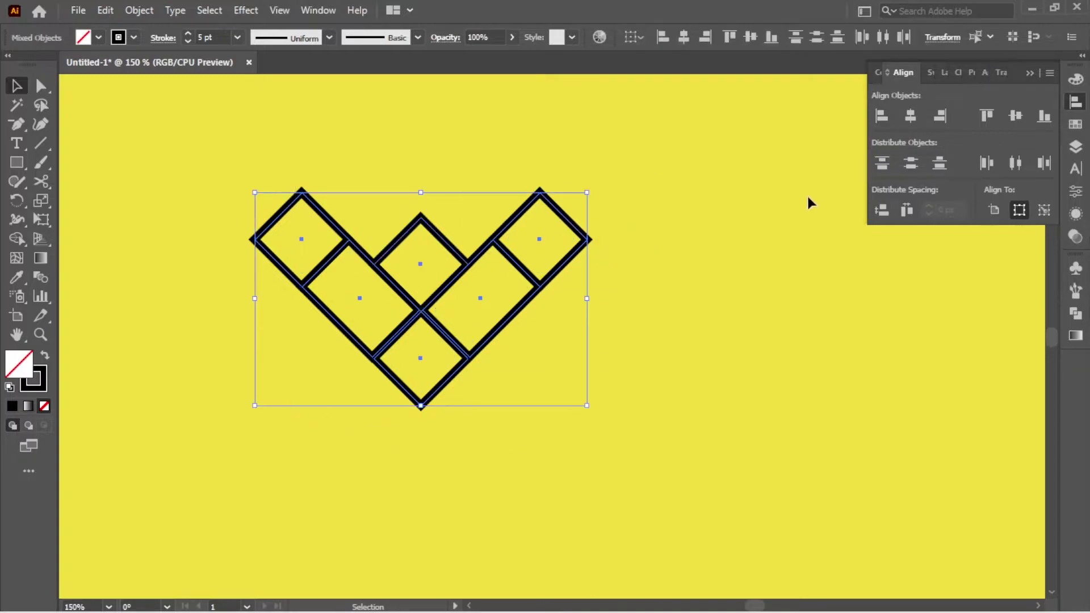
pyautogui.click(592, 228)
pyautogui.moveTo(625, 156); pyautogui.dragTo(341, 369)
pyautogui.rightClick(505, 270)
pyautogui.click(565, 424)
# Ungroup the whole figure and the nested V group back into individual shapes.
pyautogui.click(483, 409)
pyautogui.moveTo(422, 382); pyautogui.dragTo(421, 382)
pyautogui.rightClick(462, 369)
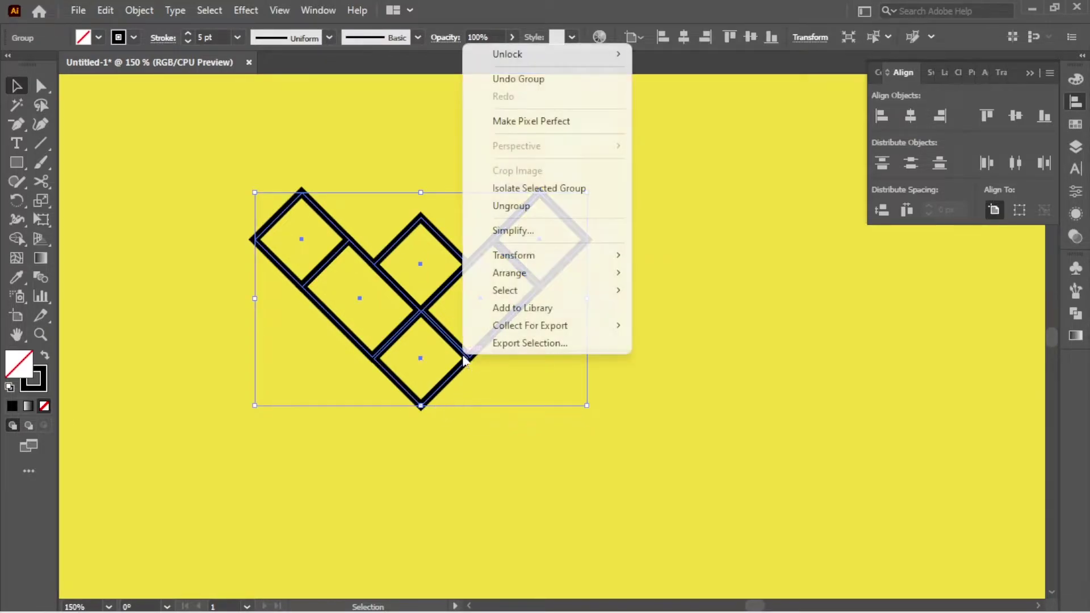
pyautogui.click(527, 207)
pyautogui.click(598, 212)
pyautogui.click(544, 233)
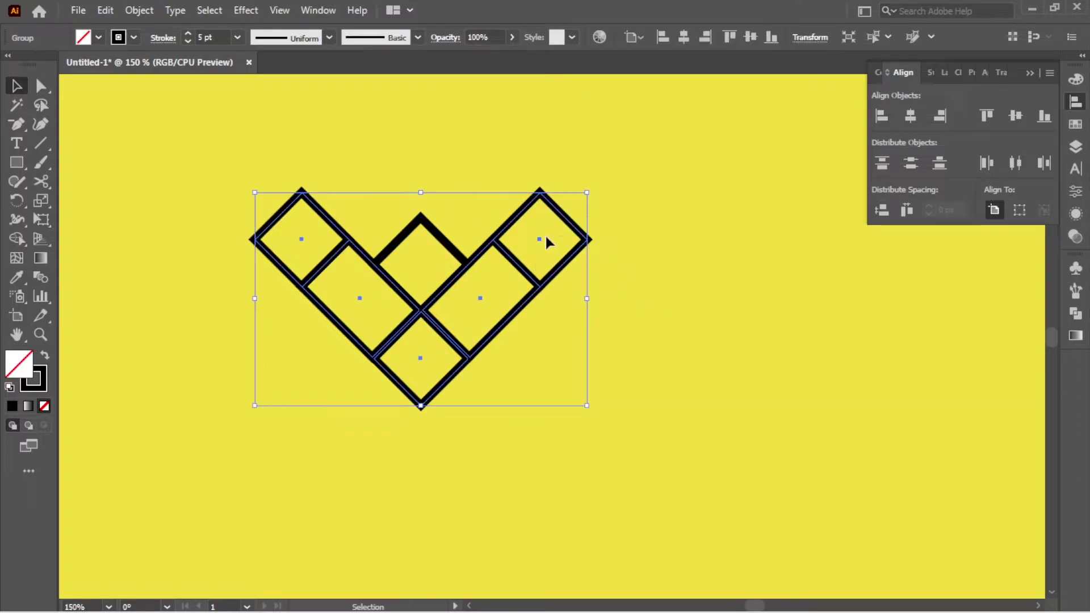
pyautogui.rightClick(540, 239)
pyautogui.click(588, 400)
pyautogui.click(602, 220)
# Delete the outer anchor point of the V's upper-right square to form a triangular ear.
pyautogui.click(569, 221)
pyautogui.moveTo(17, 124); pyautogui.dragTo(64, 167)
pyautogui.click(588, 239)
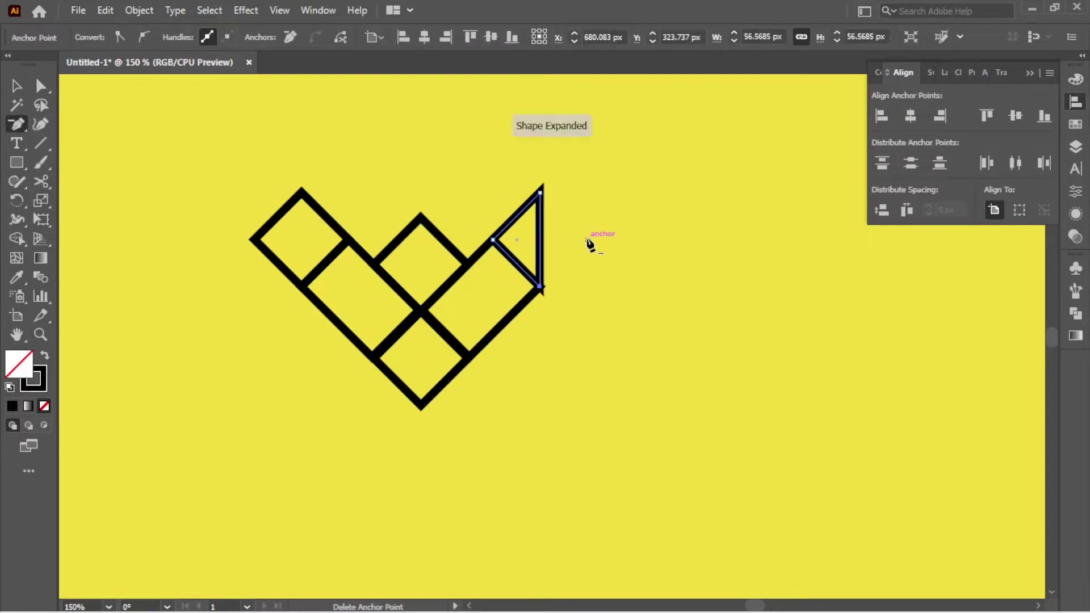
# Delete the outer anchor point of the V's upper-left square to form a matching triangular ear.
pyautogui.click(16, 85)
pyautogui.moveTo(203, 211); pyautogui.dragTo(276, 267)
pyautogui.press('-')
pyautogui.click(255, 239)
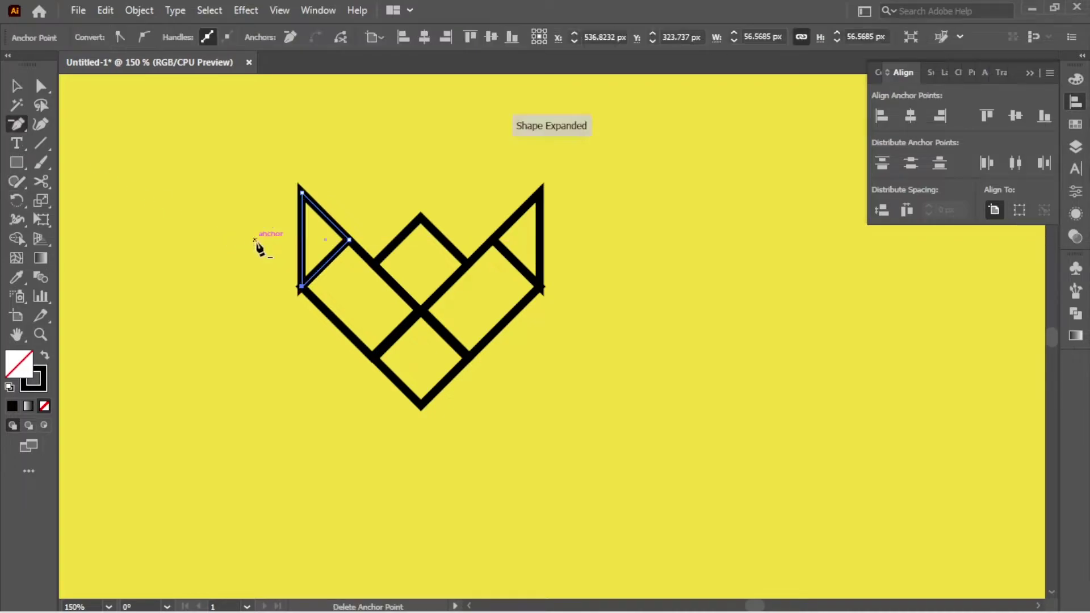
pyautogui.click(17, 87)
pyautogui.click(234, 194)
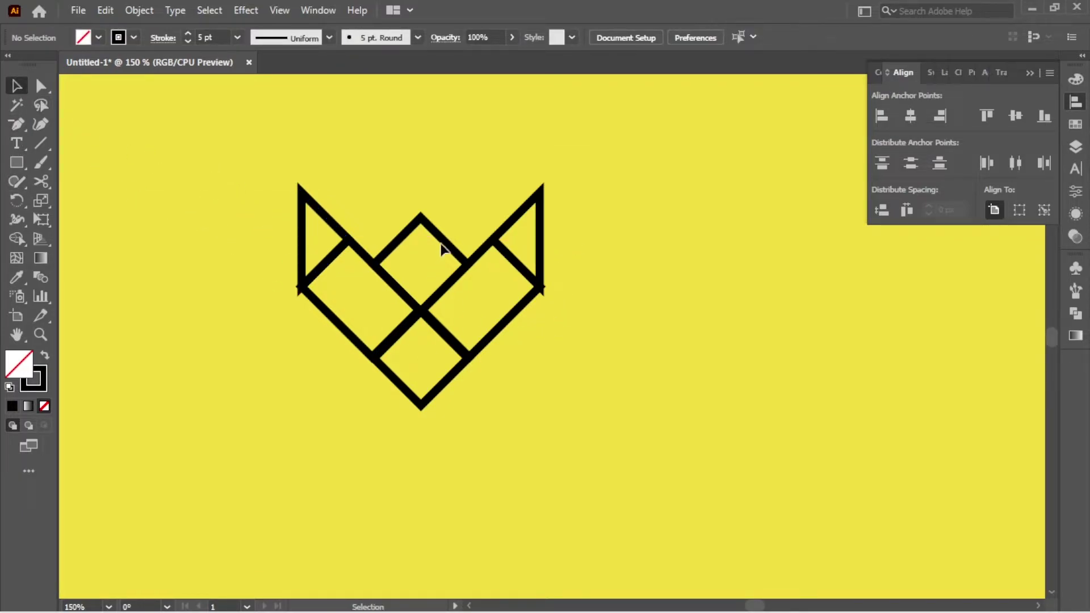
# Remove the stroke from the figure's bottom square and fill it with black.
pyautogui.click(437, 391)
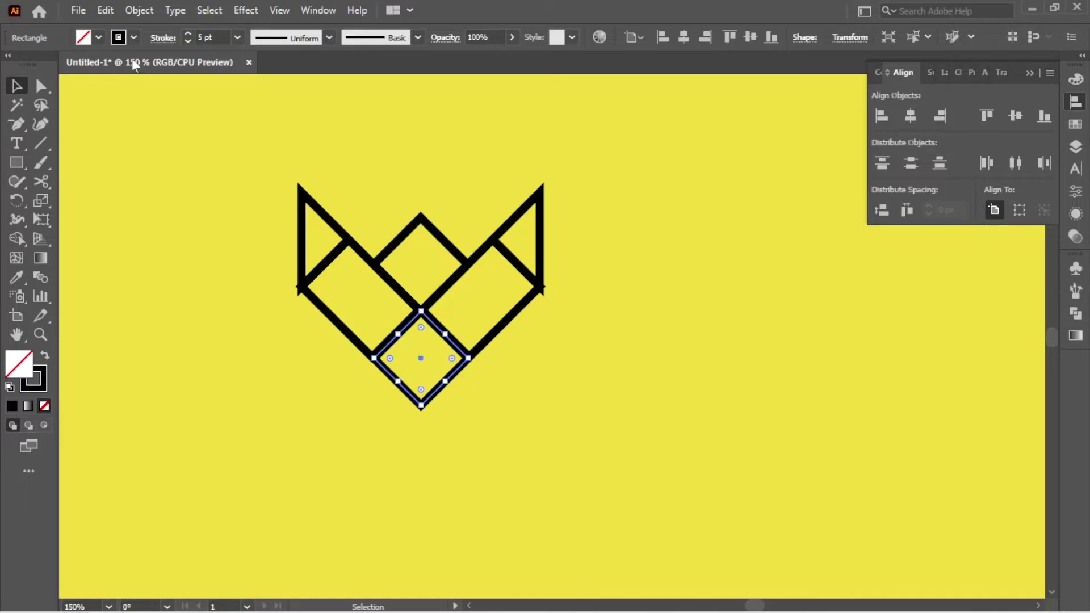
pyautogui.click(99, 37)
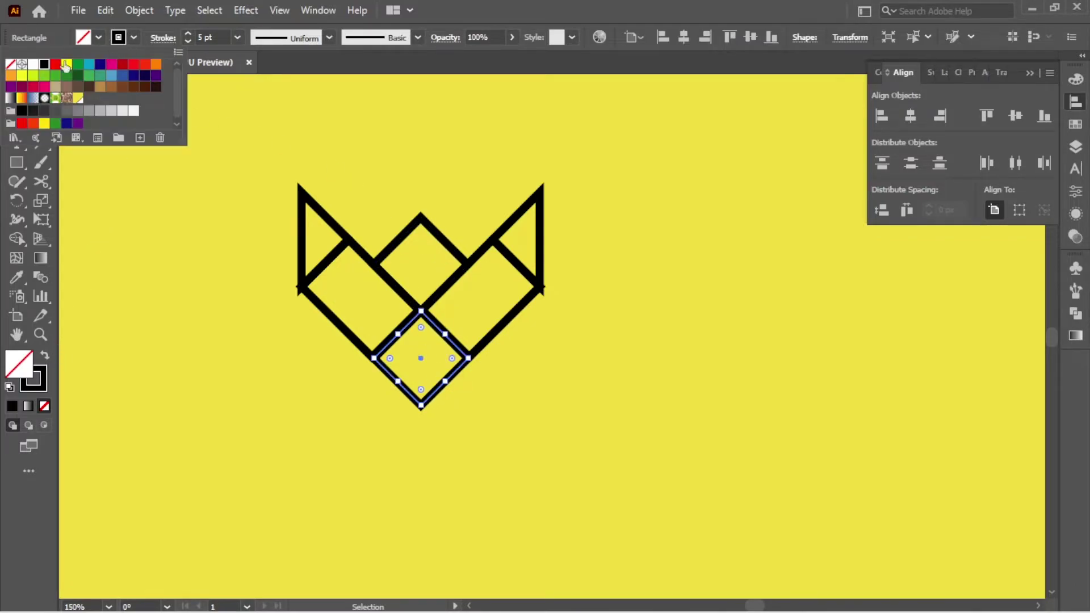
pyautogui.click(10, 64)
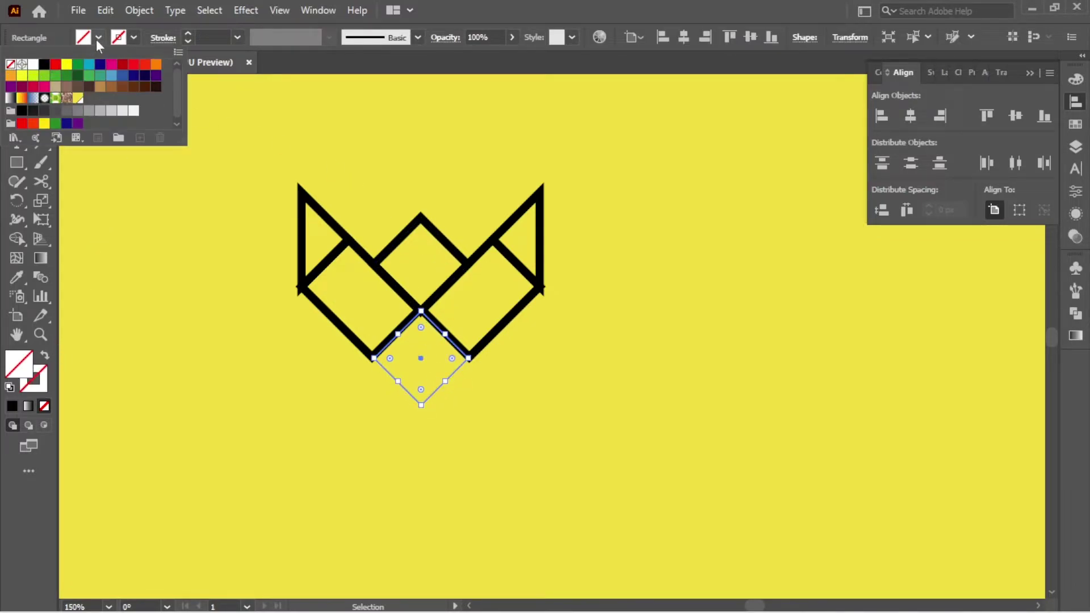
pyautogui.click(45, 64)
pyautogui.click(501, 453)
pyautogui.click(482, 418)
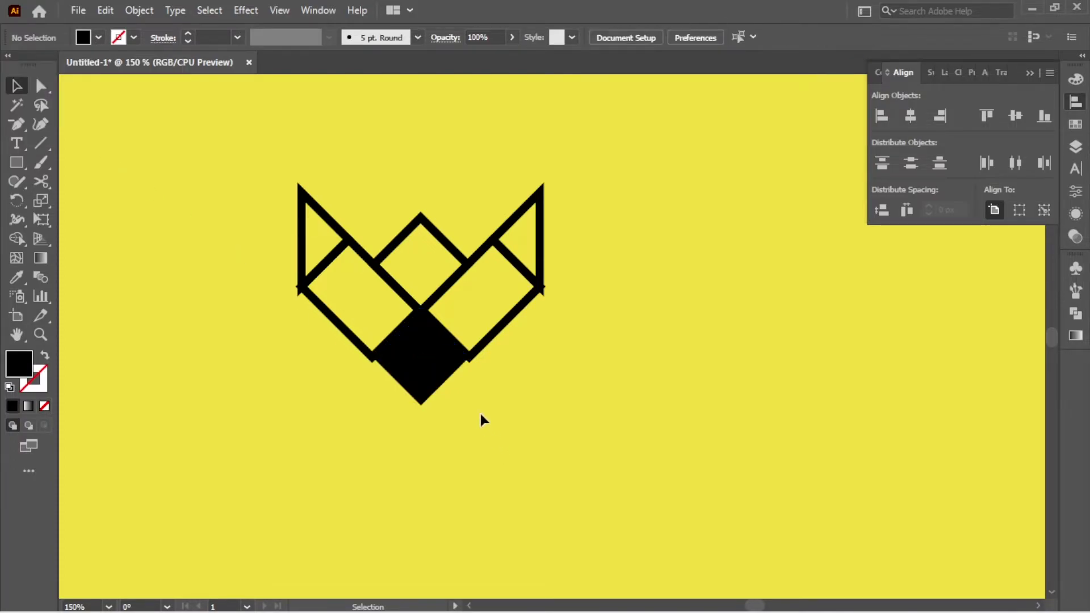
# Resize the figure's black bottom square proportionally to 20 px wide and deselect it.
pyautogui.click(425, 369)
pyautogui.click(850, 38)
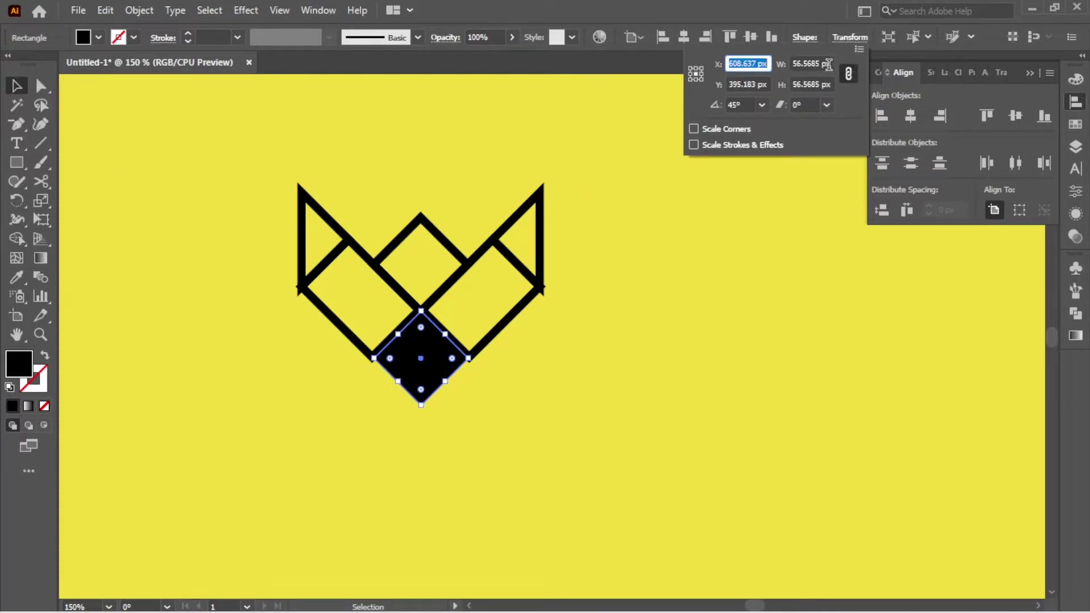
pyautogui.click(829, 63)
pyautogui.write('20')
pyautogui.press('Return')
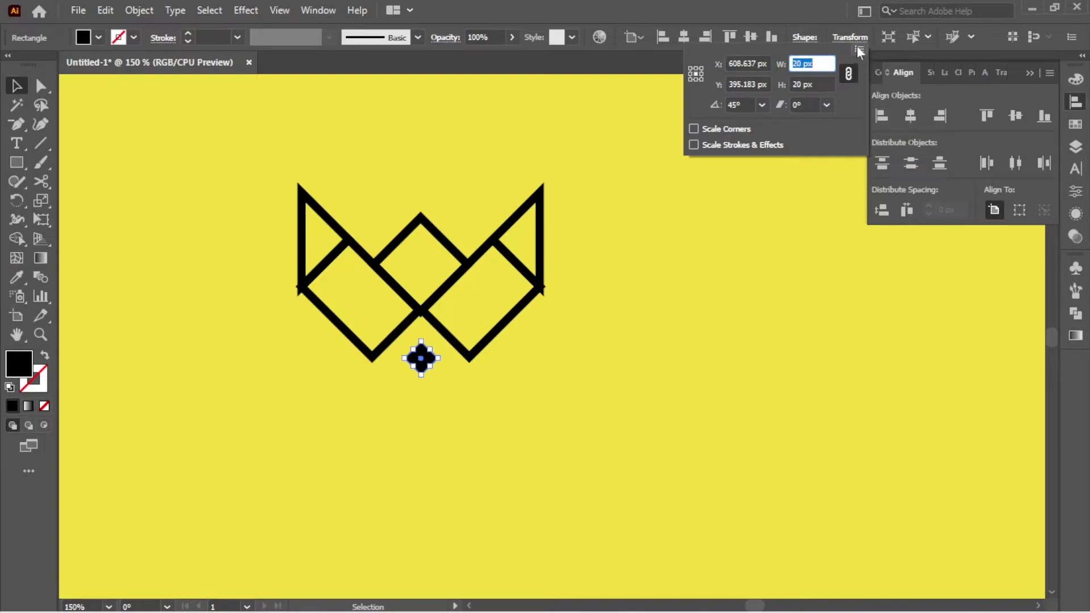
pyautogui.click(1033, 74)
pyautogui.click(565, 370)
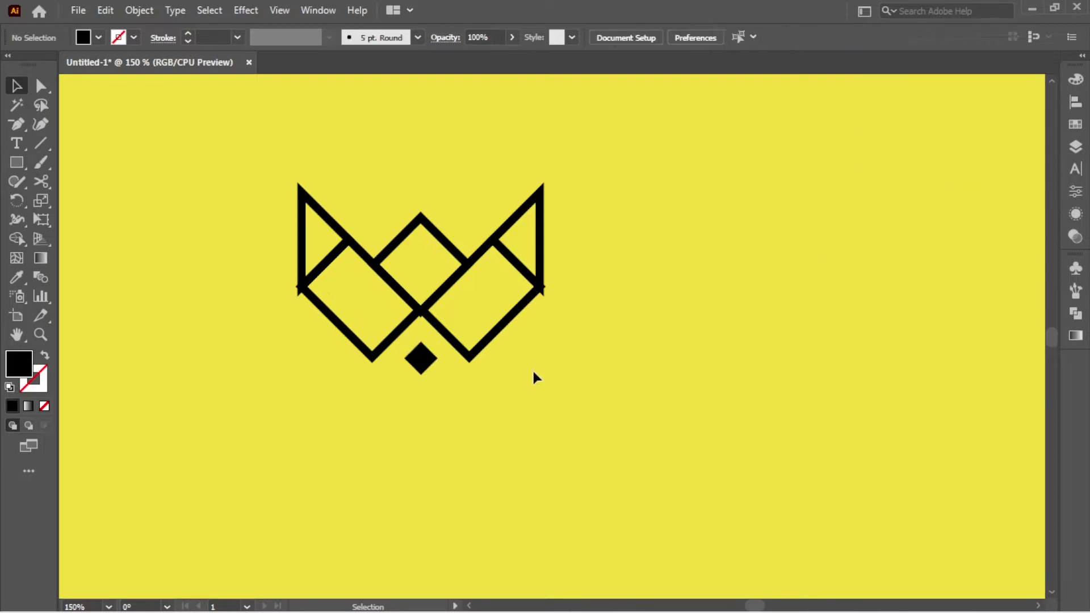
# Place copies of the small black square in the middle of the right and left rectangles as eyes.
pyautogui.moveTo(421, 366); pyautogui.dragTo(481, 307)
pyautogui.click(541, 404)
pyautogui.moveTo(409, 350); pyautogui.dragTo(363, 301)
pyautogui.click(494, 370)
# Set the left eye square's width and height to 16 px.
pyautogui.click(363, 300)
pyautogui.click(862, 39)
pyautogui.click(816, 64)
pyautogui.press('Return')
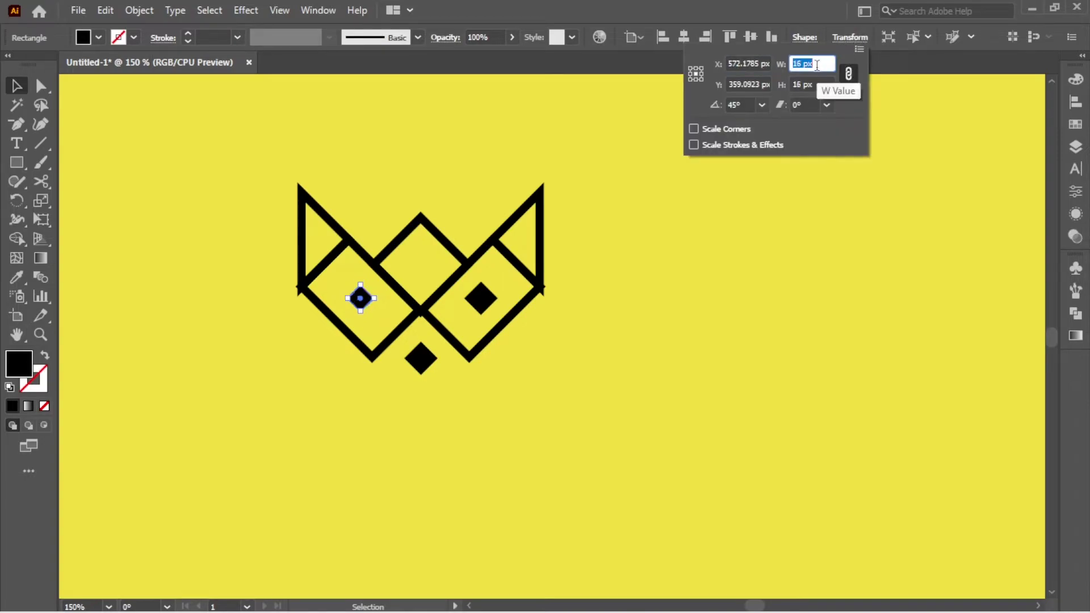
# Try sizes of 17 px and 15 px for the right eye square.
pyautogui.click(481, 298)
pyautogui.click(854, 38)
pyautogui.click(818, 64)
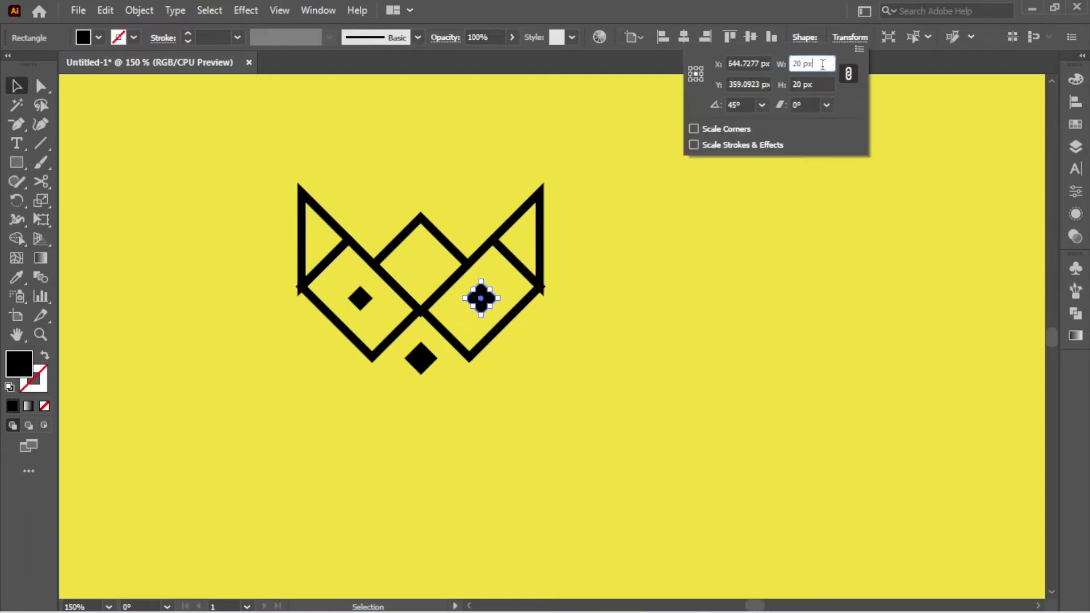
pyautogui.write('17')
pyautogui.press('Return')
pyautogui.write('15')
pyautogui.press('Return')
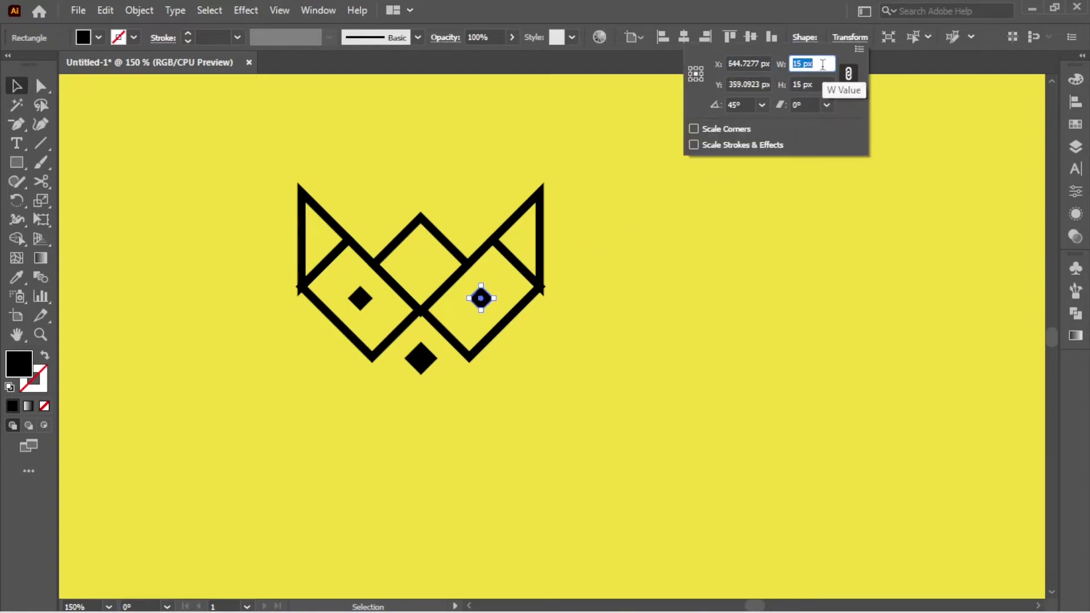
pyautogui.press('Escape')
pyautogui.click(545, 319)
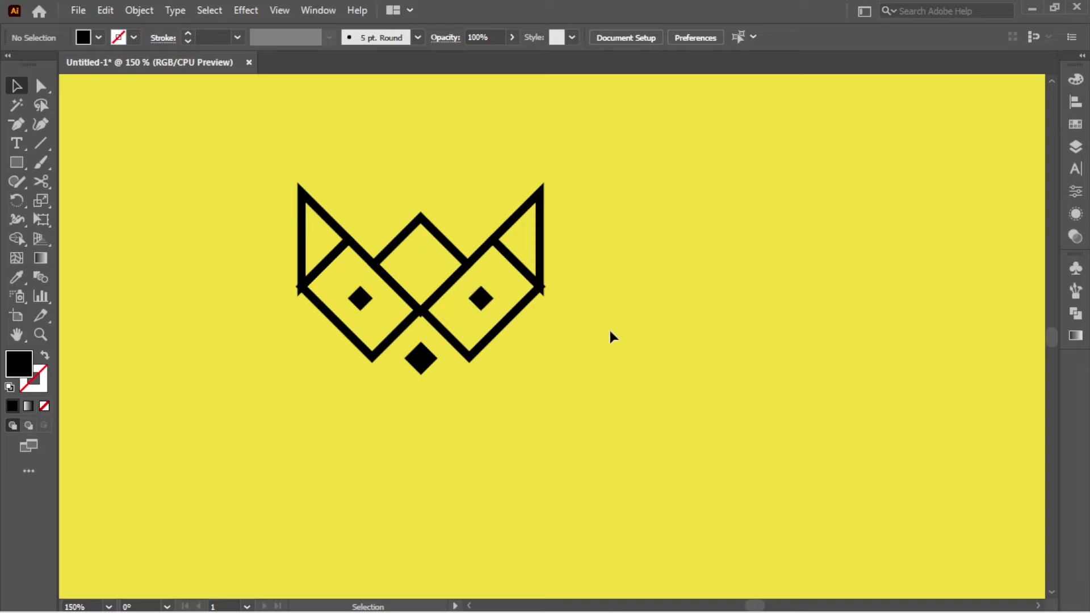
# Set the right eye square's width and height to 10 px.
pyautogui.click(481, 298)
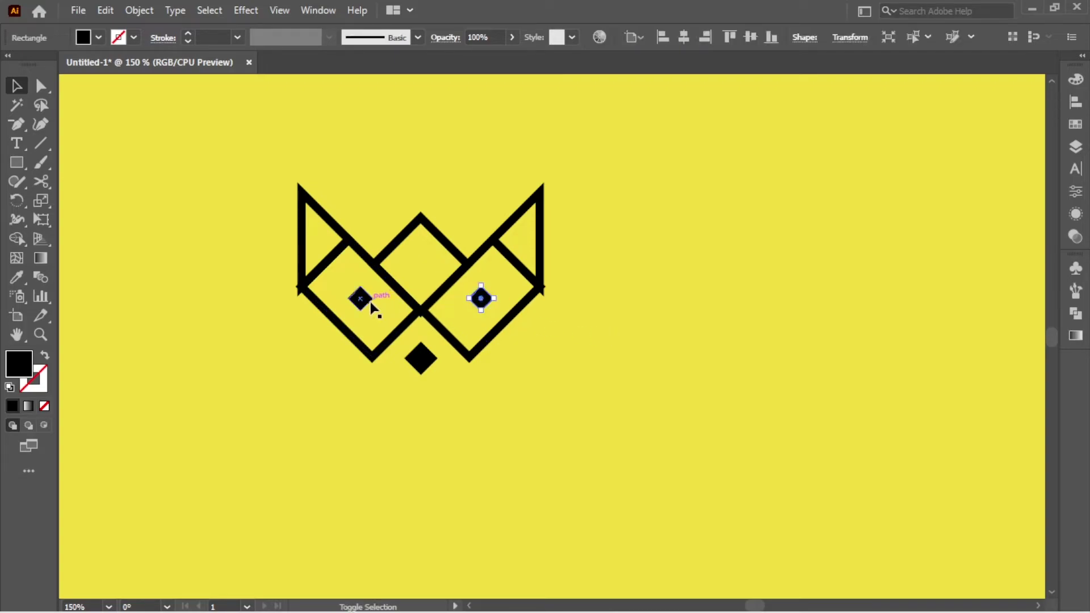
pyautogui.click(850, 37)
pyautogui.press('Tab')
pyautogui.write('1')
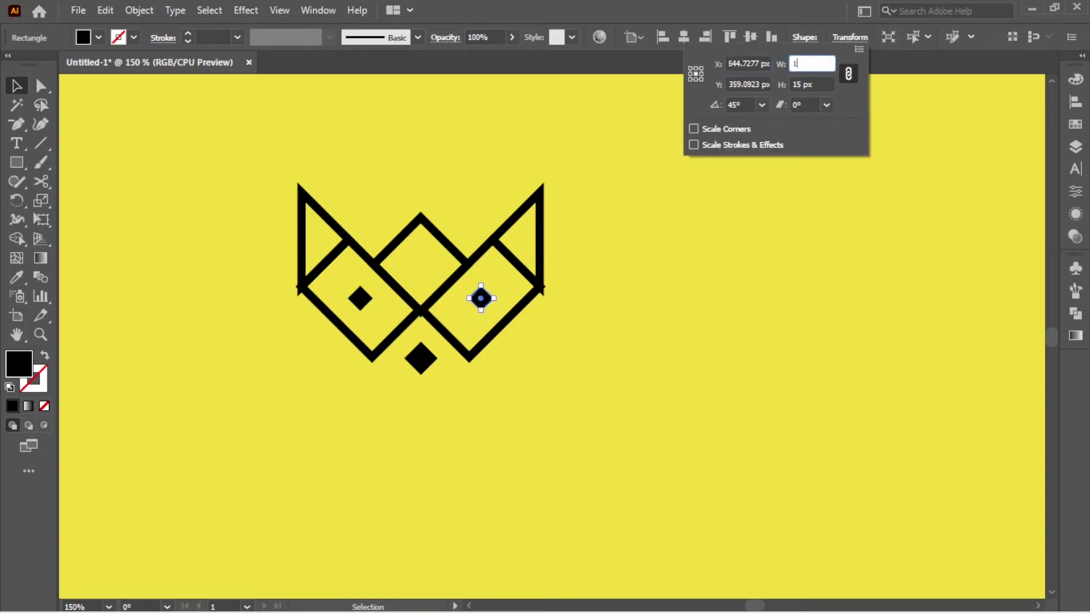
pyautogui.write('0')
pyautogui.press('Return')
# Set the left eye square's width and height to 10 px as well and deselect it.
pyautogui.click(361, 300)
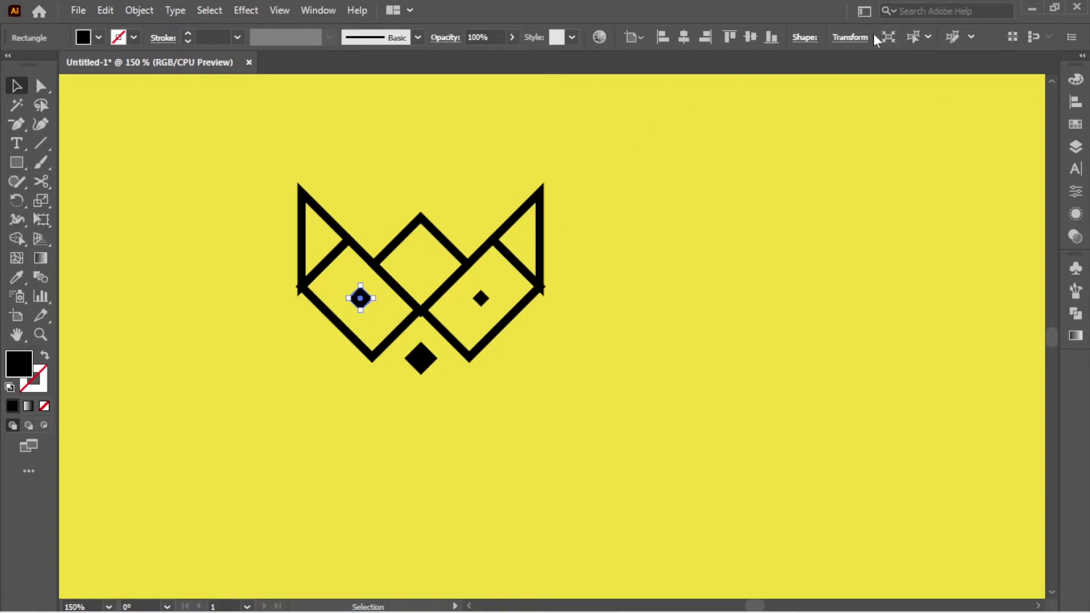
pyautogui.click(850, 37)
pyautogui.press('Tab')
pyautogui.write('10')
pyautogui.press('Return')
pyautogui.click(694, 264)
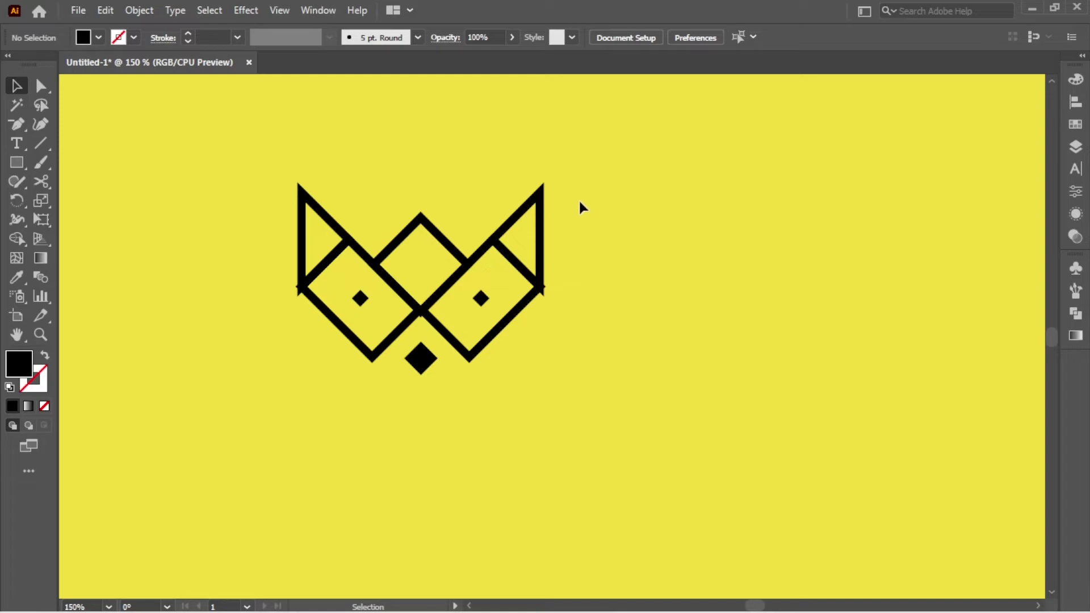
# Give the strokes of both ear triangles and both face rectangles round-join corners.
pyautogui.click(530, 299)
pyautogui.moveTo(259, 265); pyautogui.dragTo(309, 298)
pyautogui.click(165, 38)
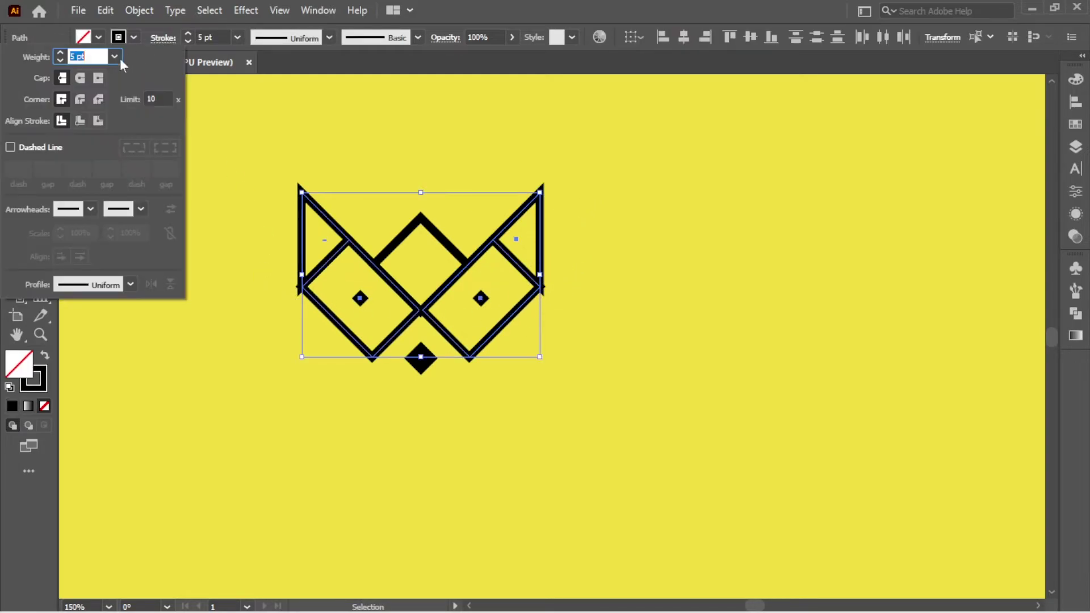
pyautogui.click(81, 100)
pyautogui.click(698, 271)
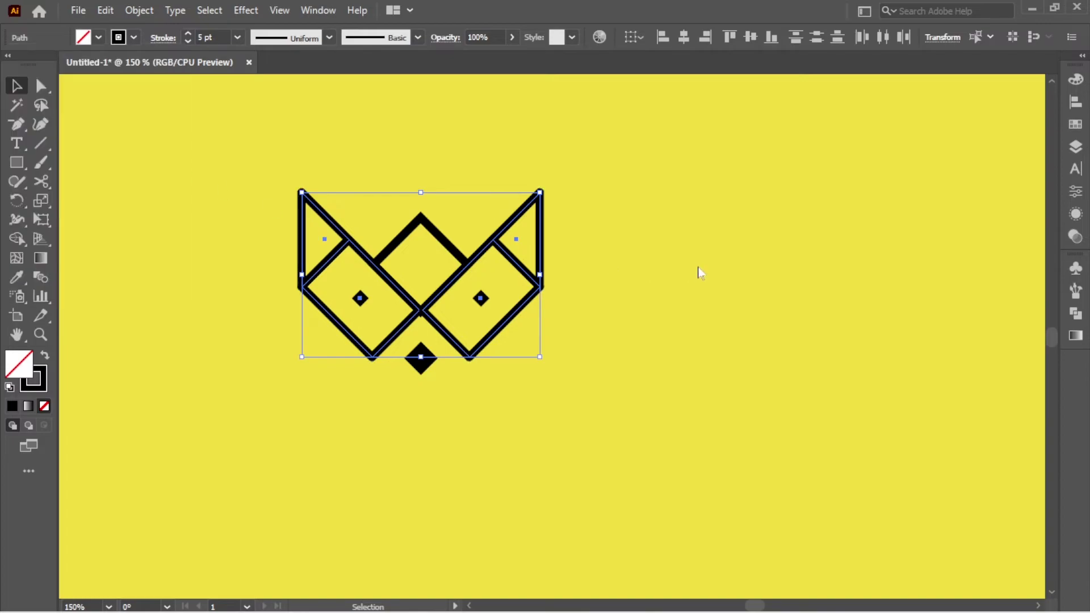
pyautogui.click(697, 269)
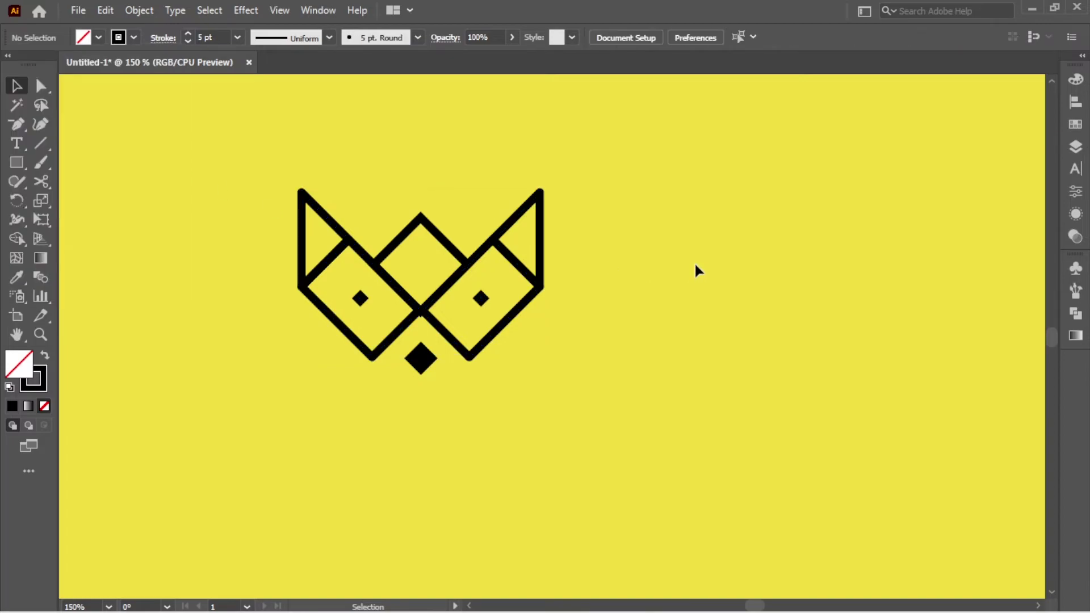
# Apply the round-join corner to the stroke of the top centre square.
pyautogui.click(435, 235)
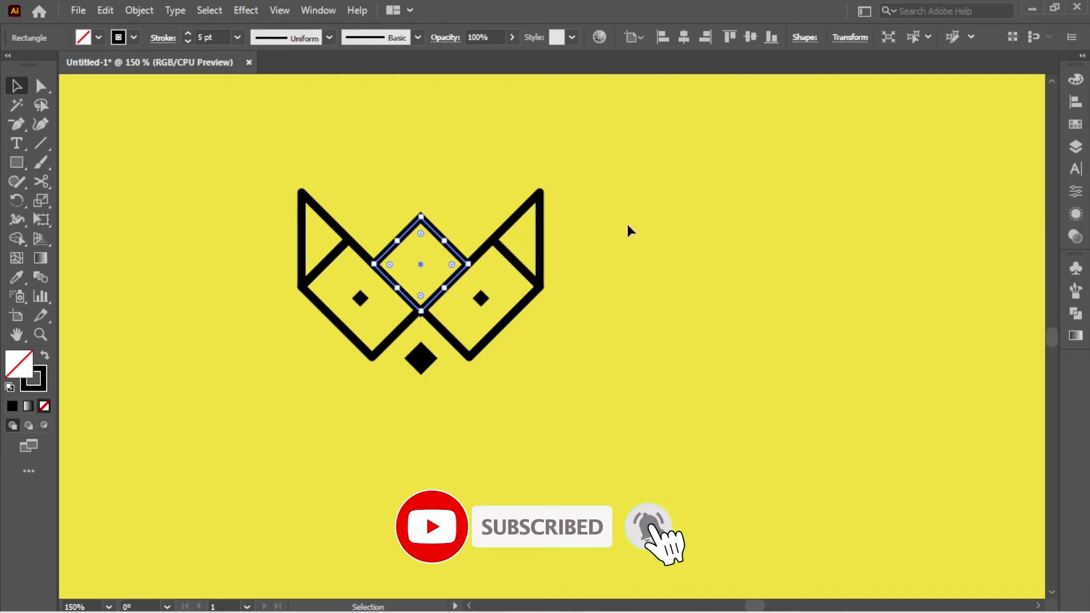
pyautogui.click(154, 38)
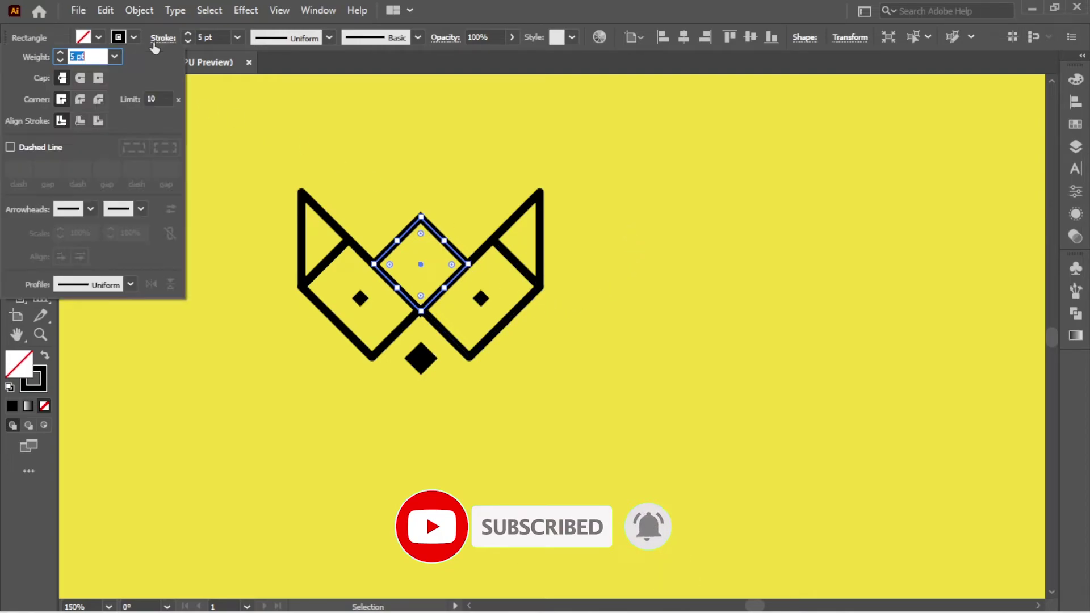
pyautogui.click(80, 101)
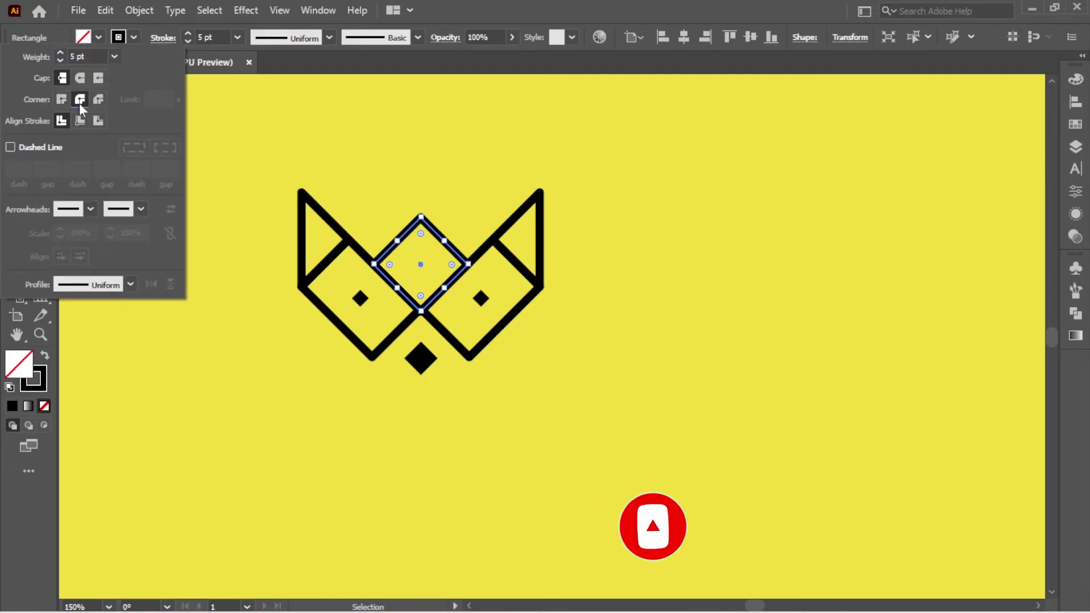
pyautogui.click(420, 132)
pyautogui.click(449, 130)
# Select the whole fox head and expand its fills and strokes into shapes.
pyautogui.moveTo(632, 152); pyautogui.dragTo(196, 443)
pyautogui.click(138, 10)
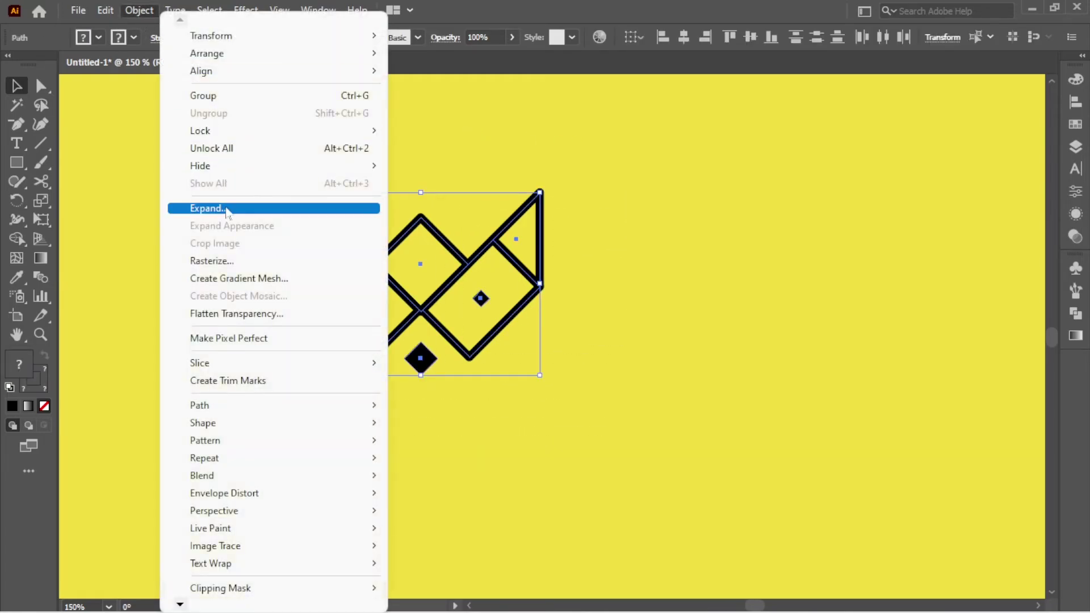
pyautogui.click(211, 208)
pyautogui.click(332, 377)
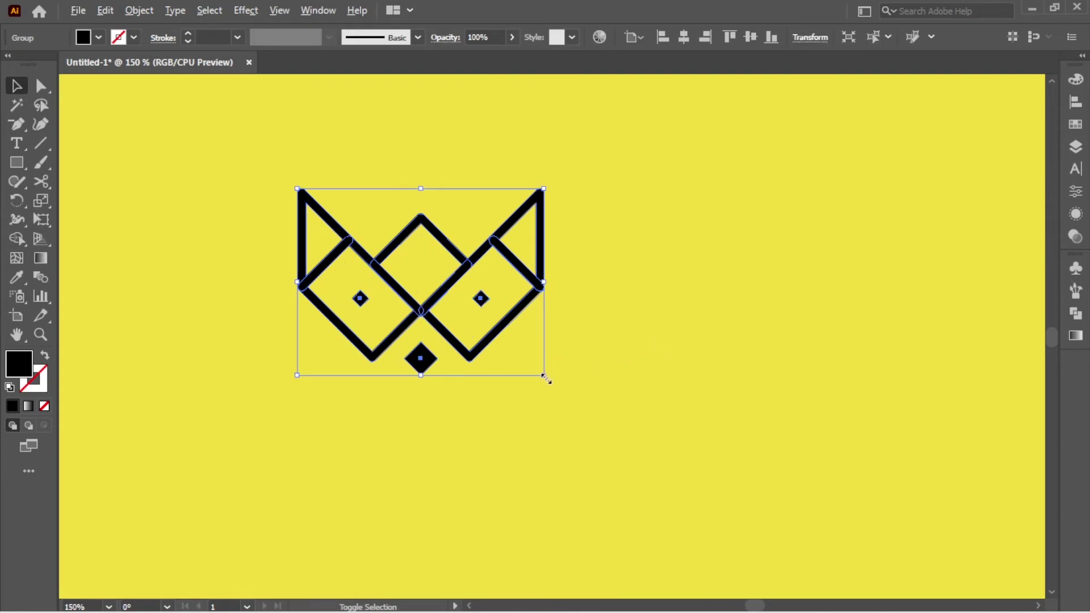
# Enlarge the expanded fox head proportionally to about 2.6 times its size.
pyautogui.moveTo(546, 380); pyautogui.dragTo(681, 489)
pyautogui.hotkey('ctrl', '1')
pyautogui.click(755, 396)
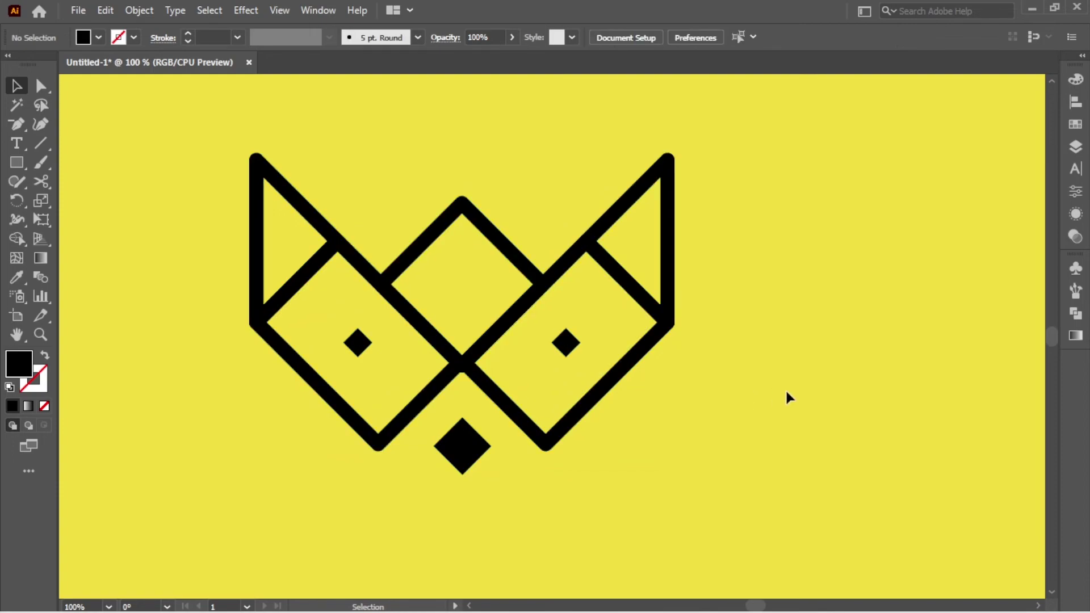
# Center the fox head horizontally and vertically on the artboard and enlarge it proportionally about its centre.
pyautogui.hotkey('ctrl', '0')
pyautogui.moveTo(787, 389); pyautogui.dragTo(432, 440)
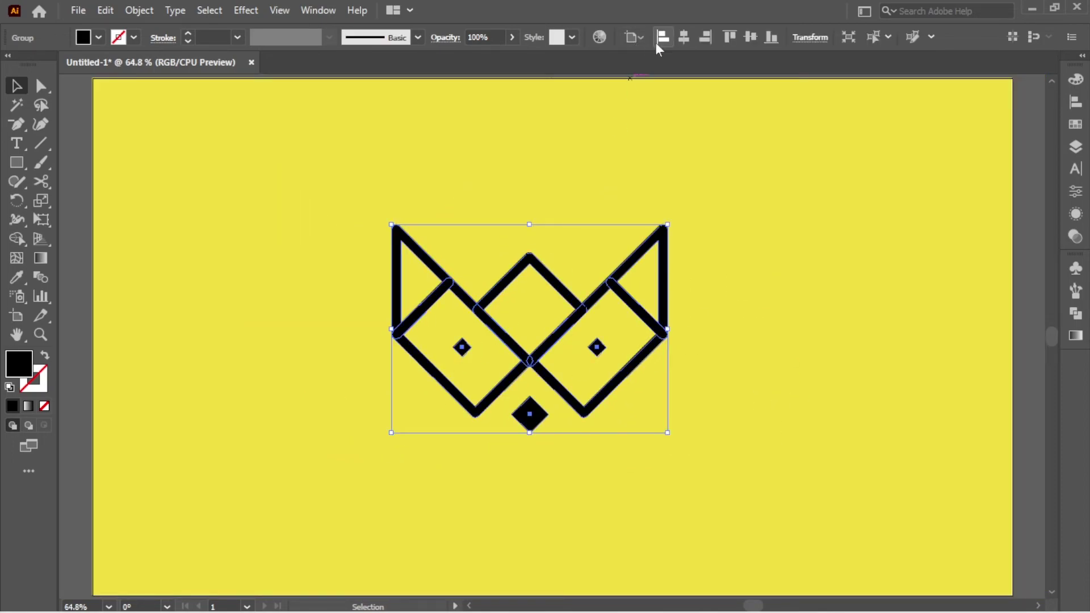
pyautogui.click(683, 39)
pyautogui.click(754, 36)
pyautogui.moveTo(690, 232); pyautogui.dragTo(740, 195)
pyautogui.click(814, 210)
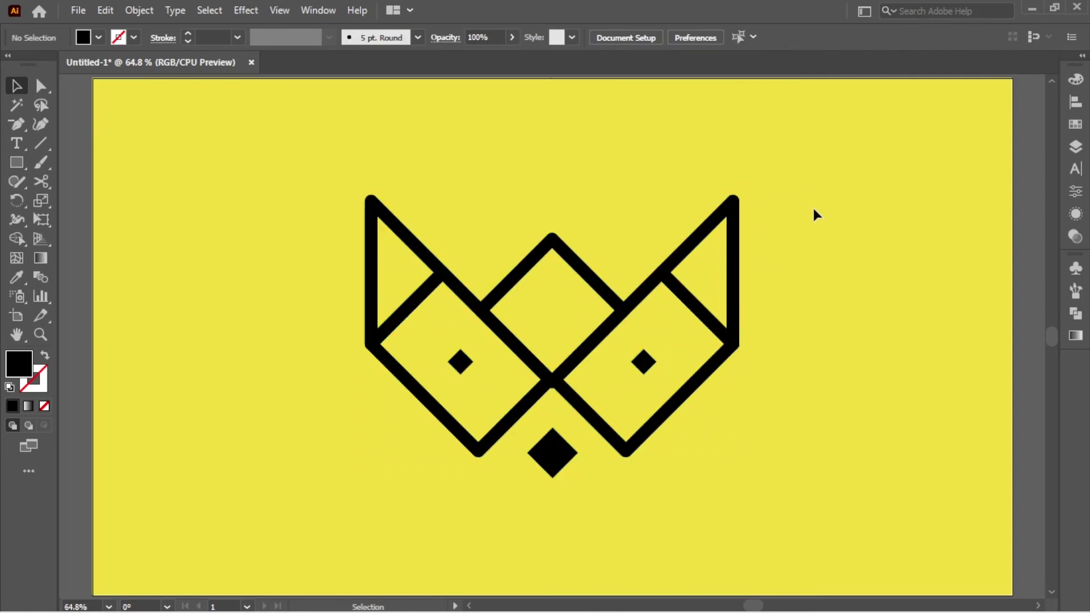
# Reduce the fox head proportionally about its centre to about a quarter of the artboard's width.
pyautogui.click(724, 219)
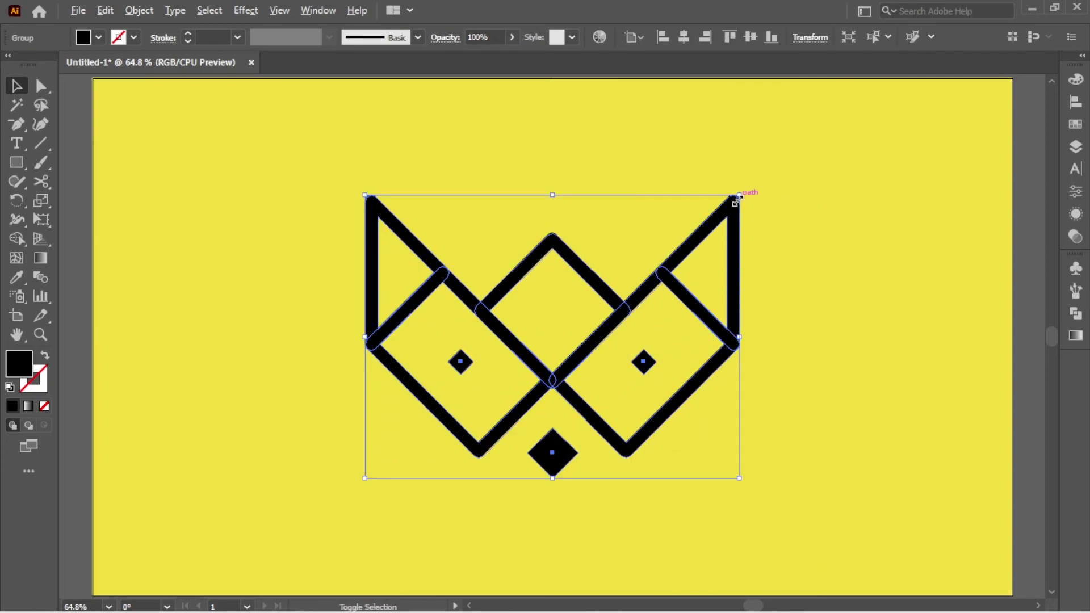
pyautogui.moveTo(739, 195); pyautogui.dragTo(725, 241)
pyautogui.click(799, 228)
pyautogui.press('a')
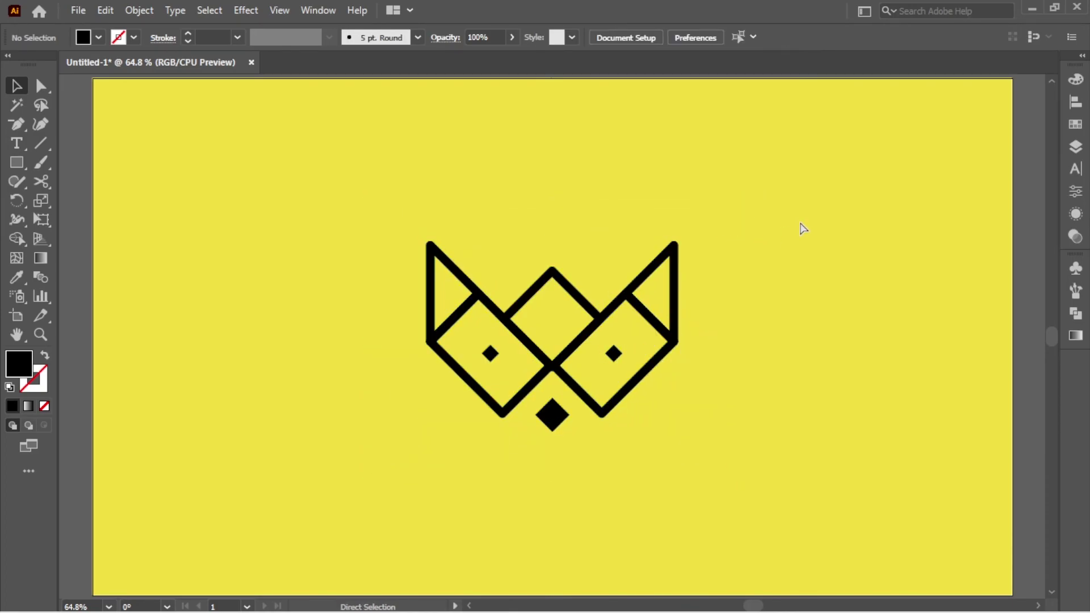
pyautogui.hotkey('ctrl', '0')
pyautogui.press('v')
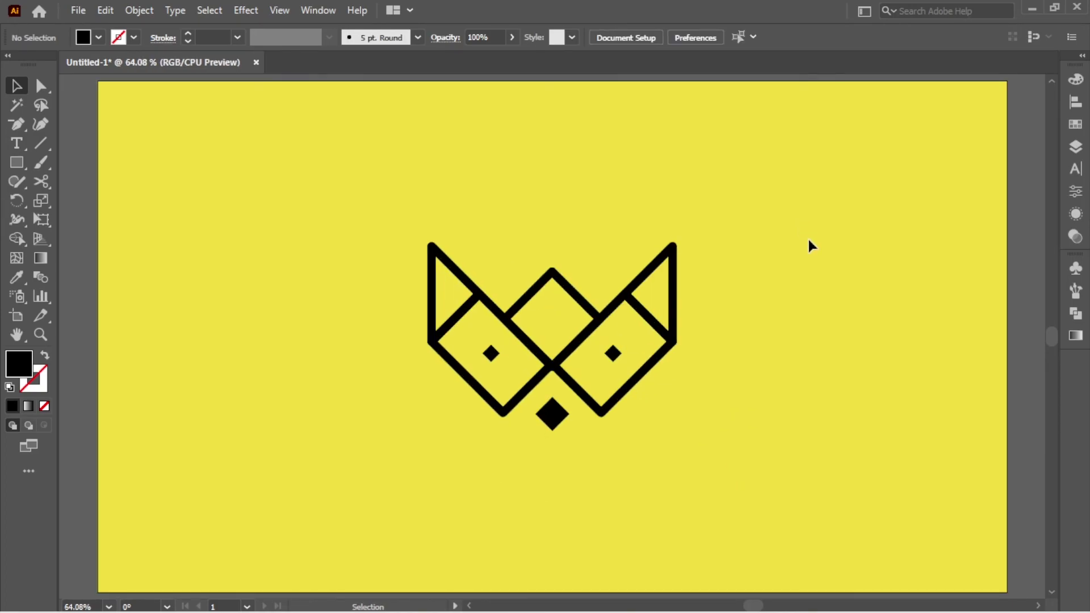